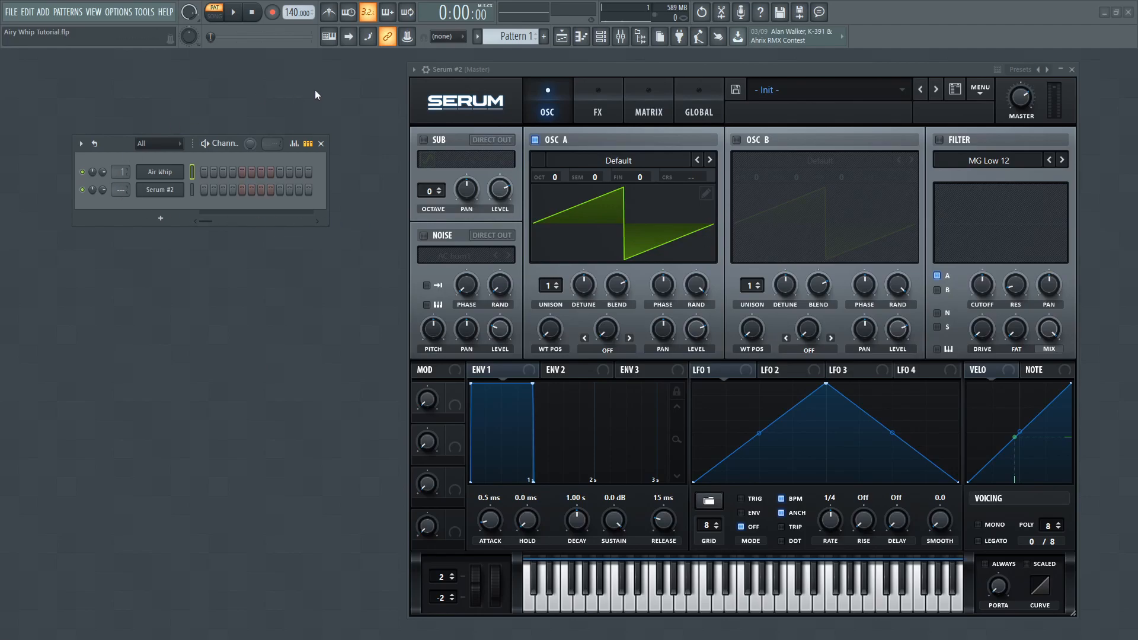
# Reset the Serum instance to the initial preset and reposition its window for a clear workspace.
pyautogui.moveTo(594, 70); pyautogui.dragTo(571, 74)
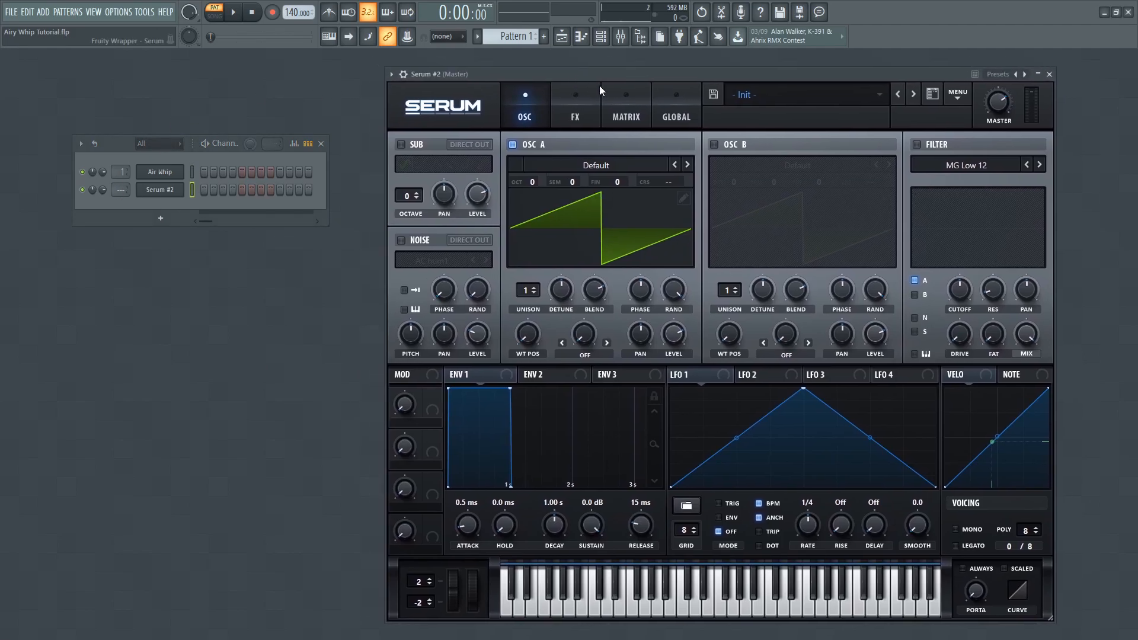
pyautogui.click(958, 95)
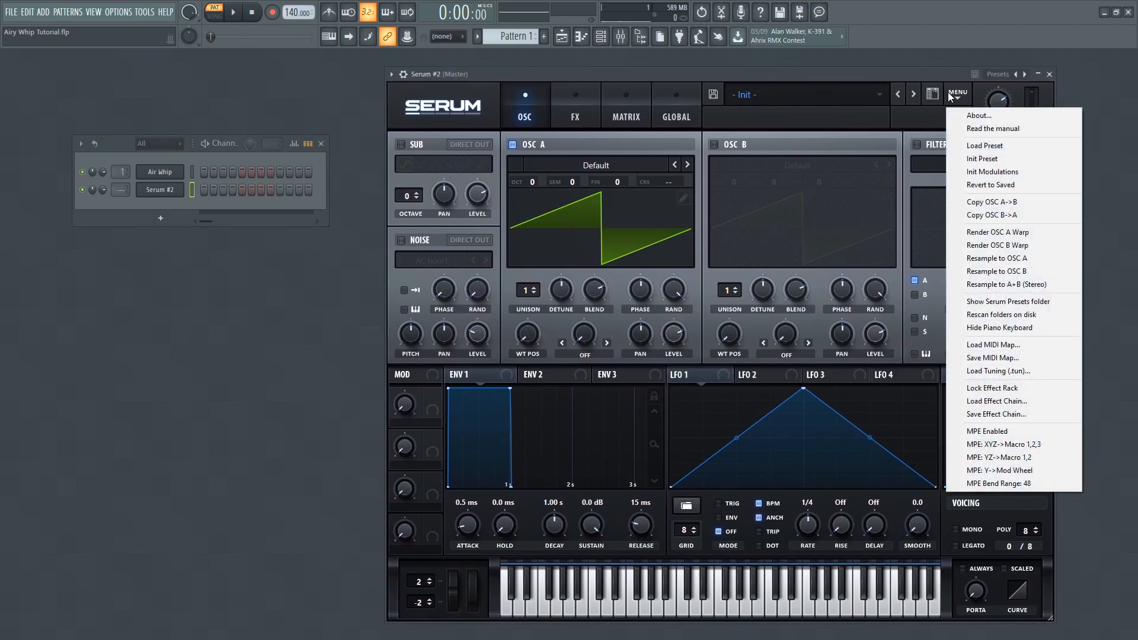
pyautogui.click(1007, 159)
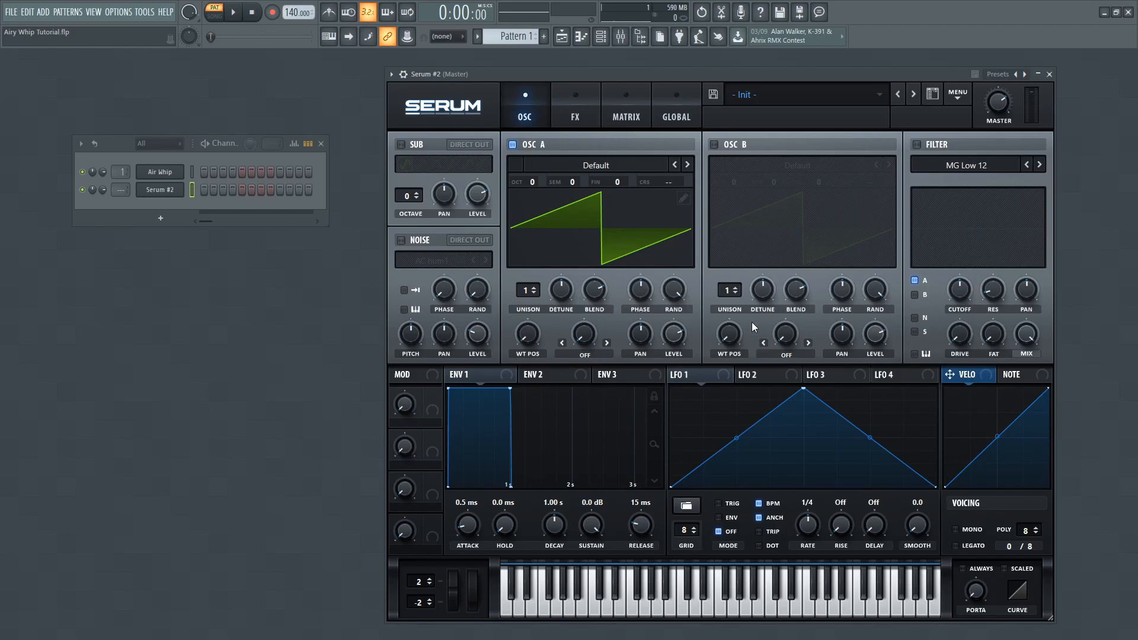
# Load the analog Basic Shapes wavetable into oscillator A.
pyautogui.click(600, 163)
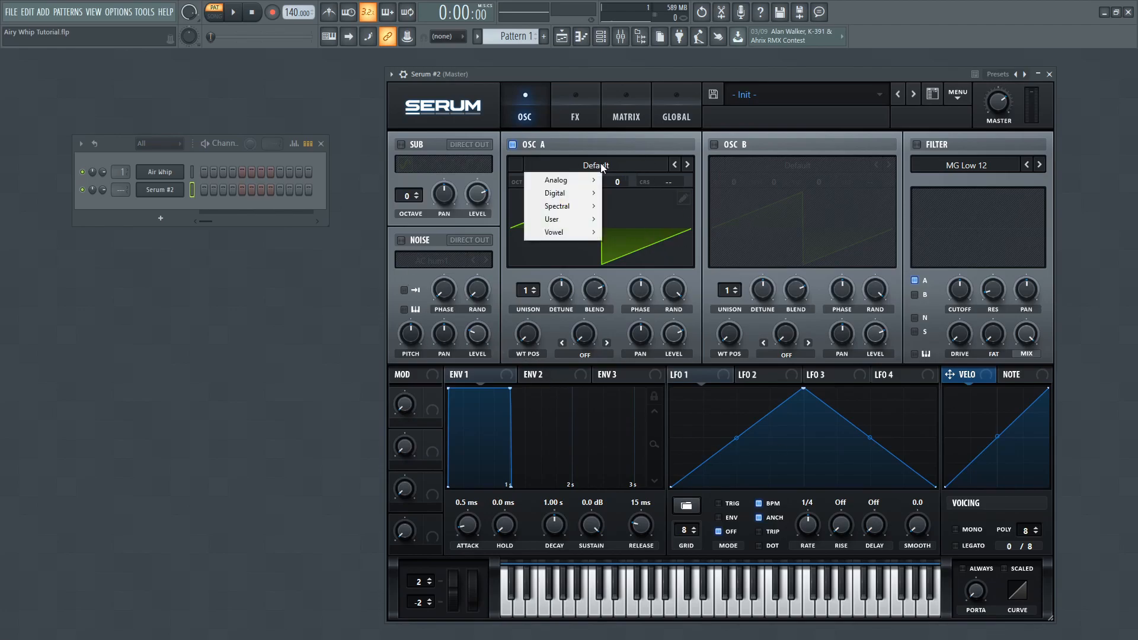
pyautogui.moveTo(576, 180)
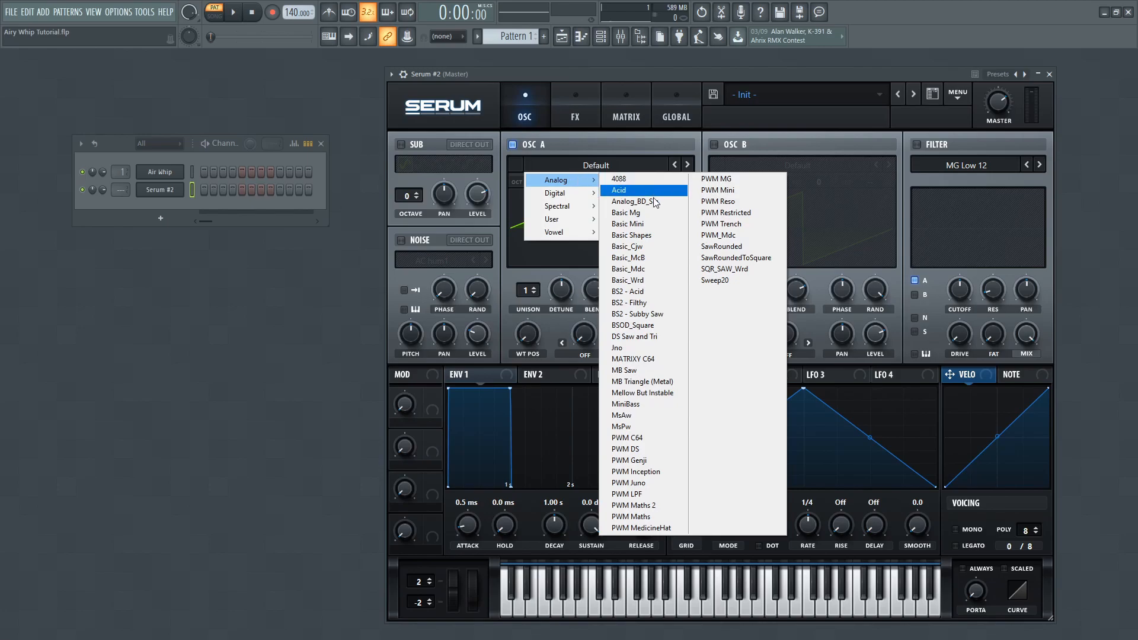
pyautogui.click(647, 237)
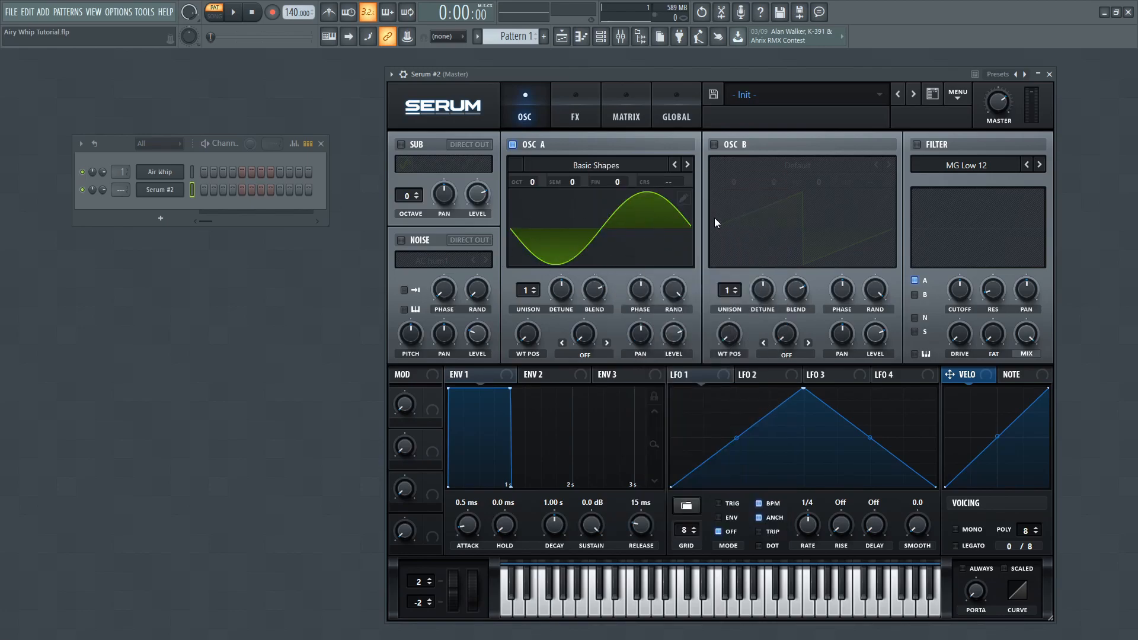
# Enable oscillator B and load the analog Basic_Wrd wavetable into it.
pyautogui.click(715, 144)
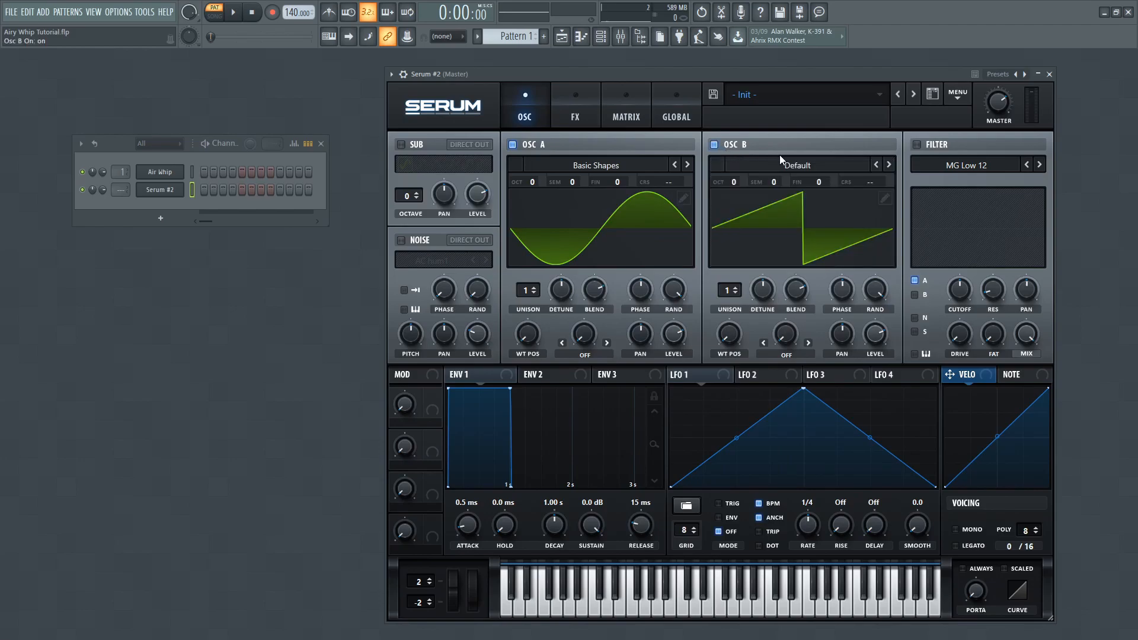
pyautogui.click(783, 162)
pyautogui.moveTo(773, 180)
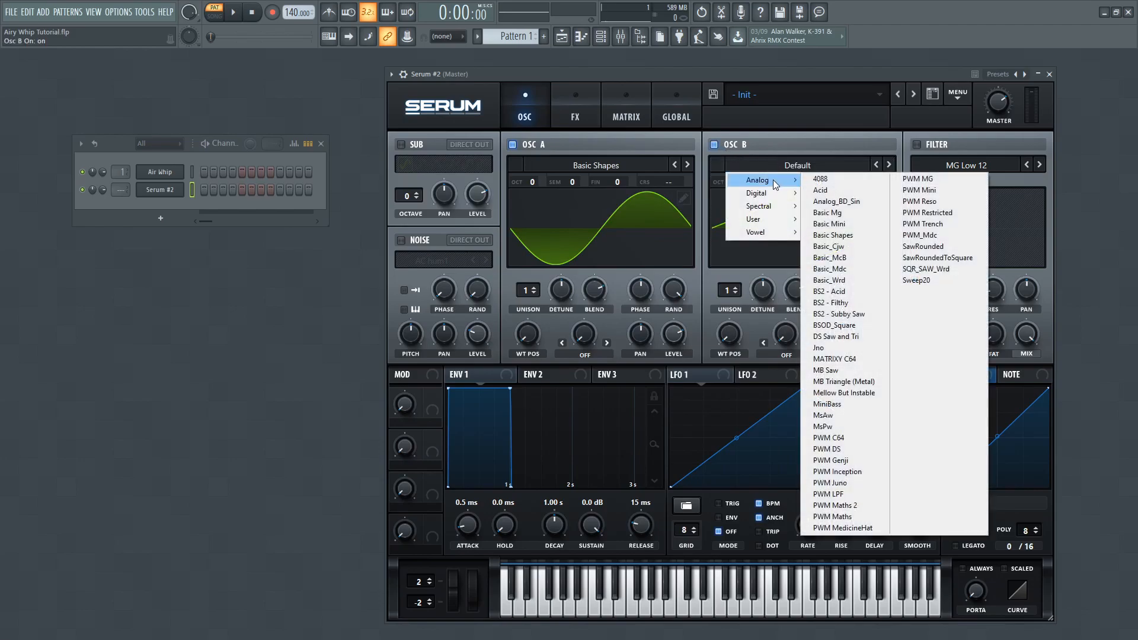
pyautogui.click(854, 284)
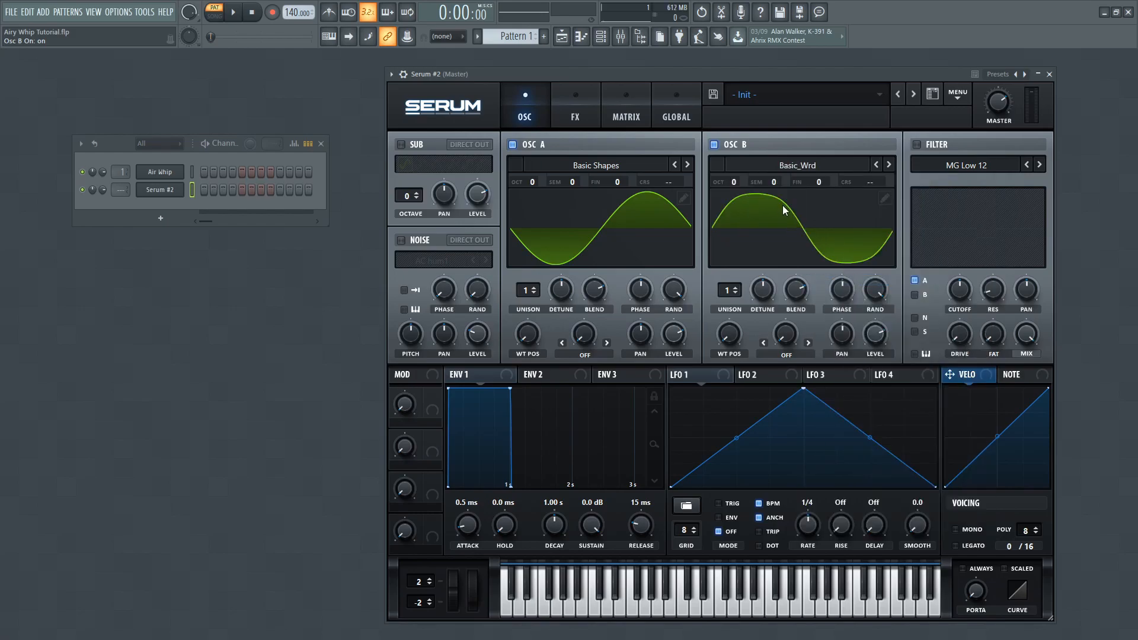
# Set oscillator B's octave to +3 and its level to 0%.
pyautogui.moveTo(735, 180); pyautogui.dragTo(744, 124)
pyautogui.moveTo(875, 334); pyautogui.dragTo(876, 350)
pyautogui.moveTo(879, 395); pyautogui.dragTo(893, 468)
# Reshape LFO 1 with an earlier peak, a slightly bulging rise and a steep, inward-curving fall.
pyautogui.moveTo(804, 389); pyautogui.dragTo(770, 380)
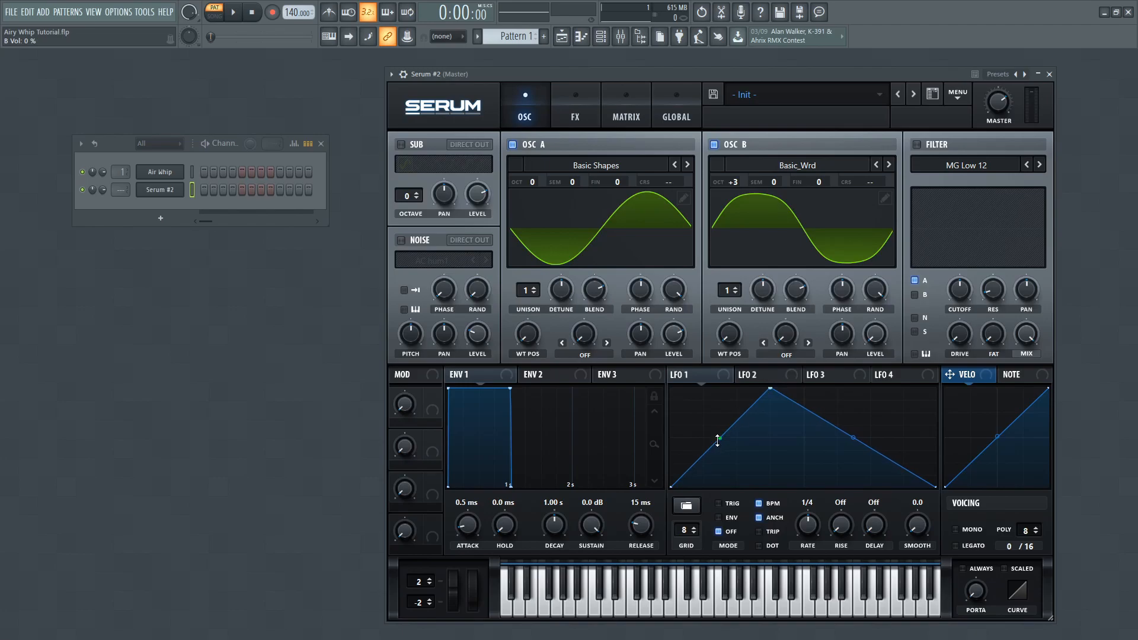
pyautogui.moveTo(717, 440); pyautogui.dragTo(717, 437)
pyautogui.moveTo(854, 438); pyautogui.dragTo(853, 472)
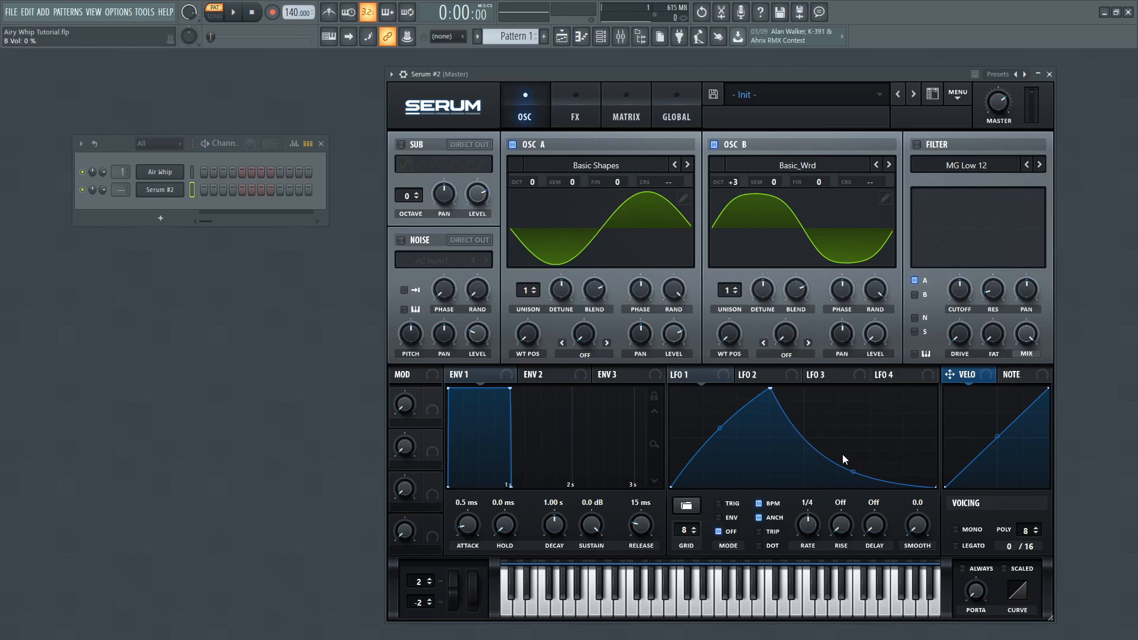
# Set LFO 1 to Trig mode with a 1/8 rate and assign it to oscillator A's level, with that level turned down.
pyautogui.click(734, 505)
pyautogui.moveTo(812, 528); pyautogui.dragTo(809, 514)
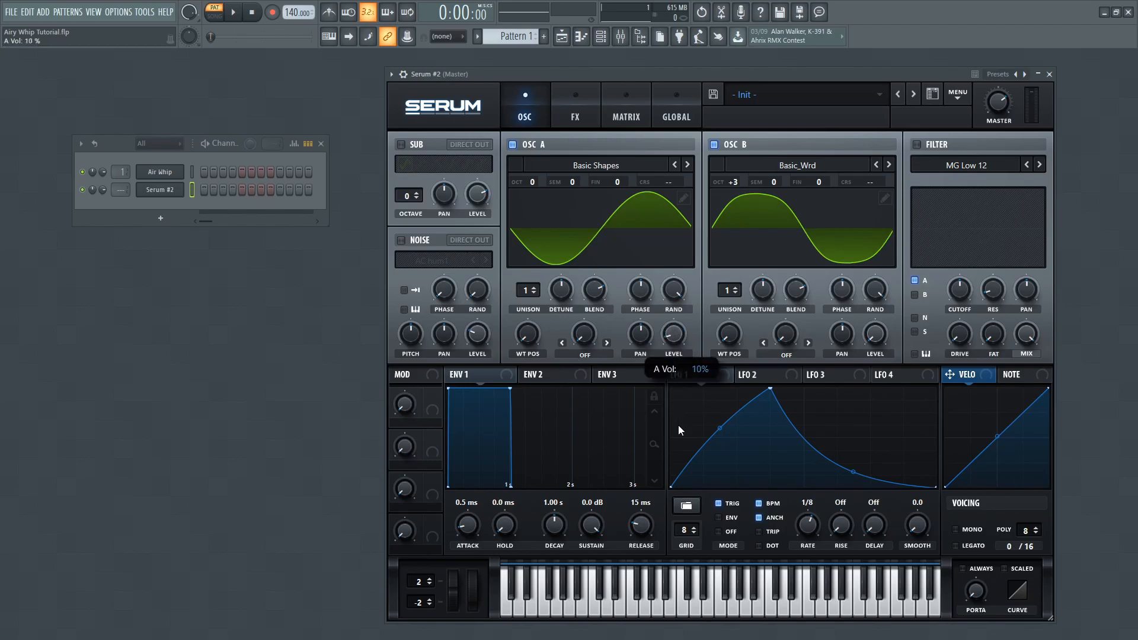
pyautogui.moveTo(711, 372); pyautogui.dragTo(673, 335)
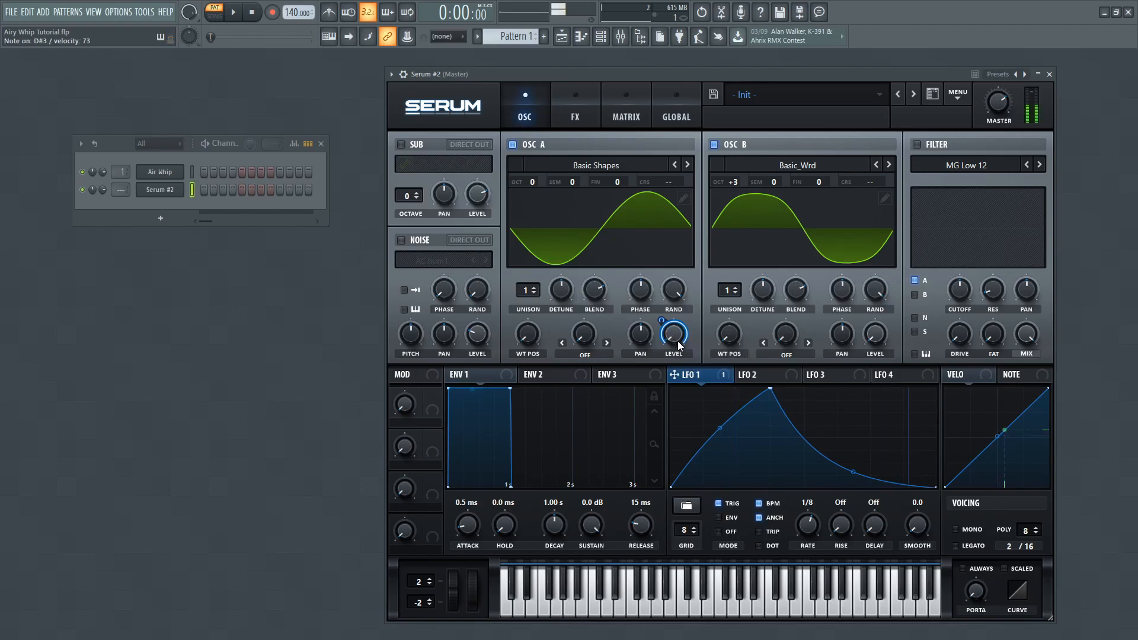
# Set oscillator A's warp mode to FM (from B) and modulate its amount with LFO 1 at a reduced depth.
pyautogui.click(586, 353)
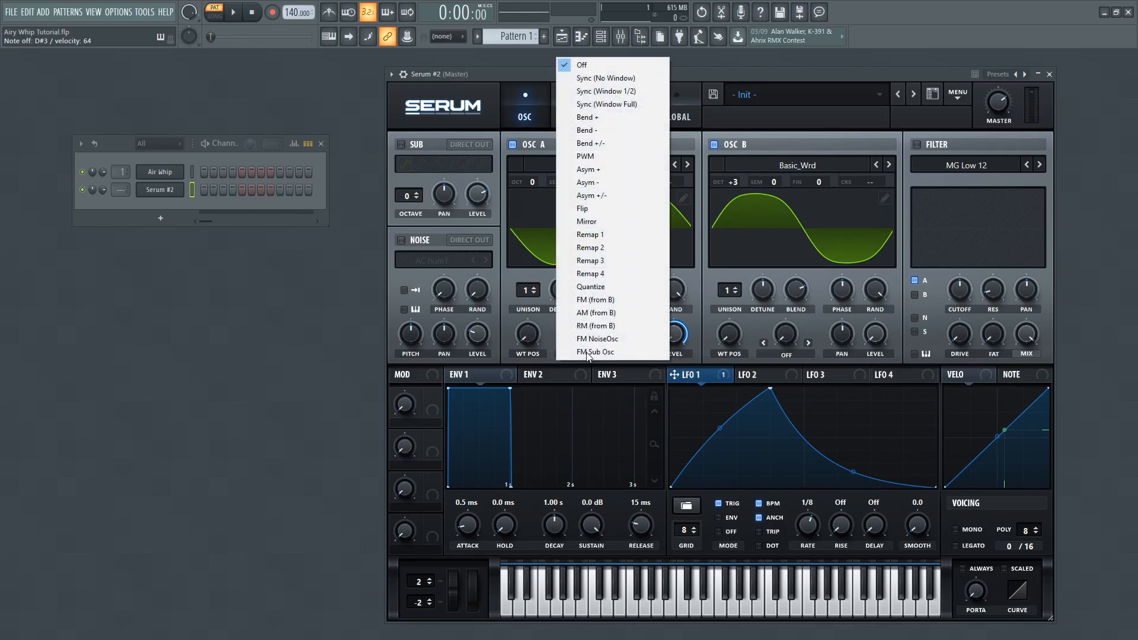
pyautogui.click(642, 298)
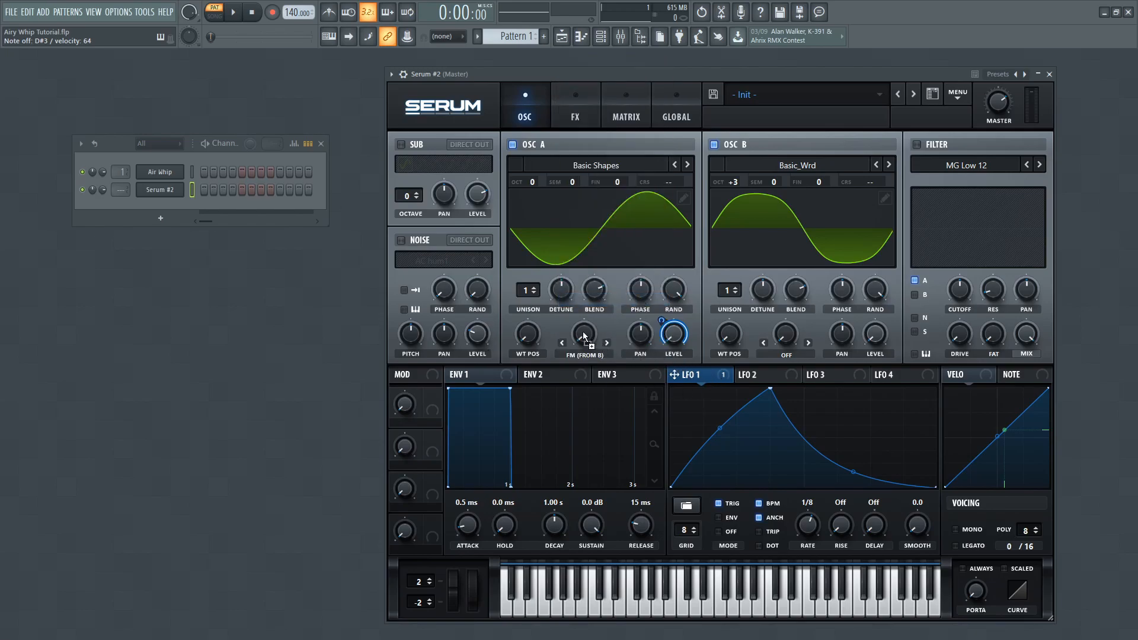
pyautogui.moveTo(583, 337); pyautogui.dragTo(584, 337)
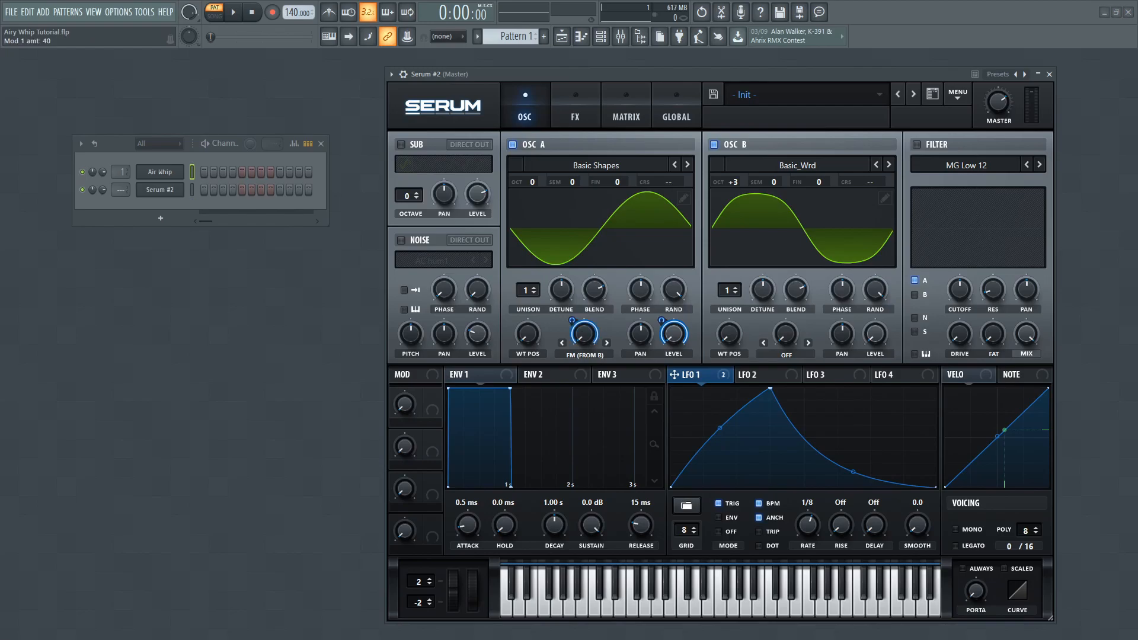
pyautogui.moveTo(573, 325); pyautogui.dragTo(571, 360)
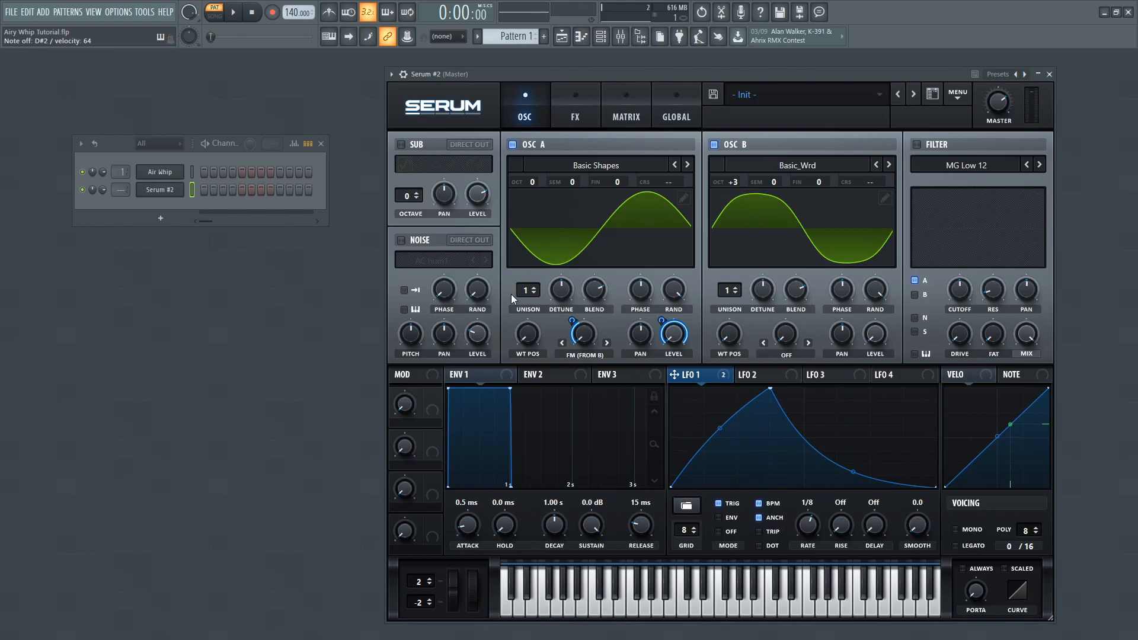
# Enable the noise oscillator with Direct Out and load the Inharmx 6 sample from FP_Inharms.
pyautogui.click(408, 240)
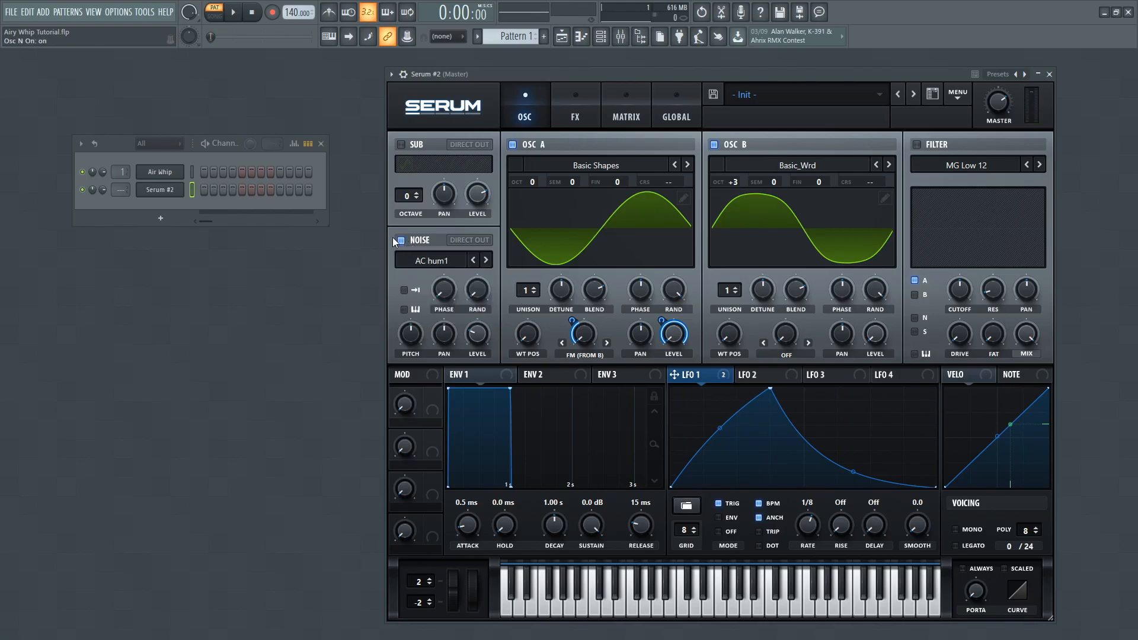
pyautogui.click(470, 240)
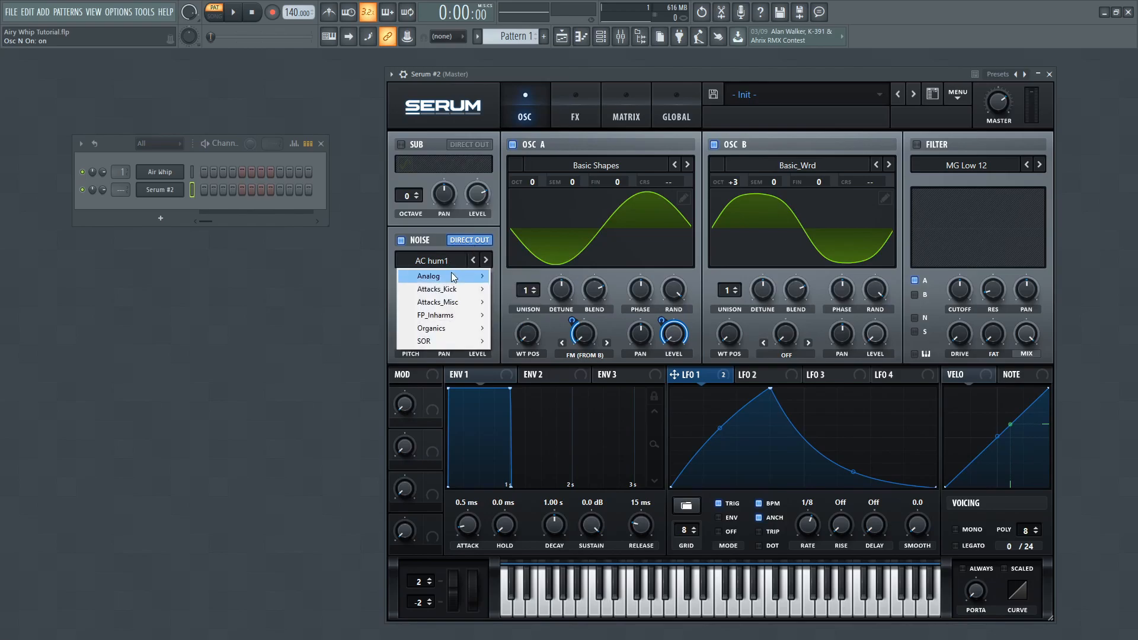
pyautogui.moveTo(460, 294)
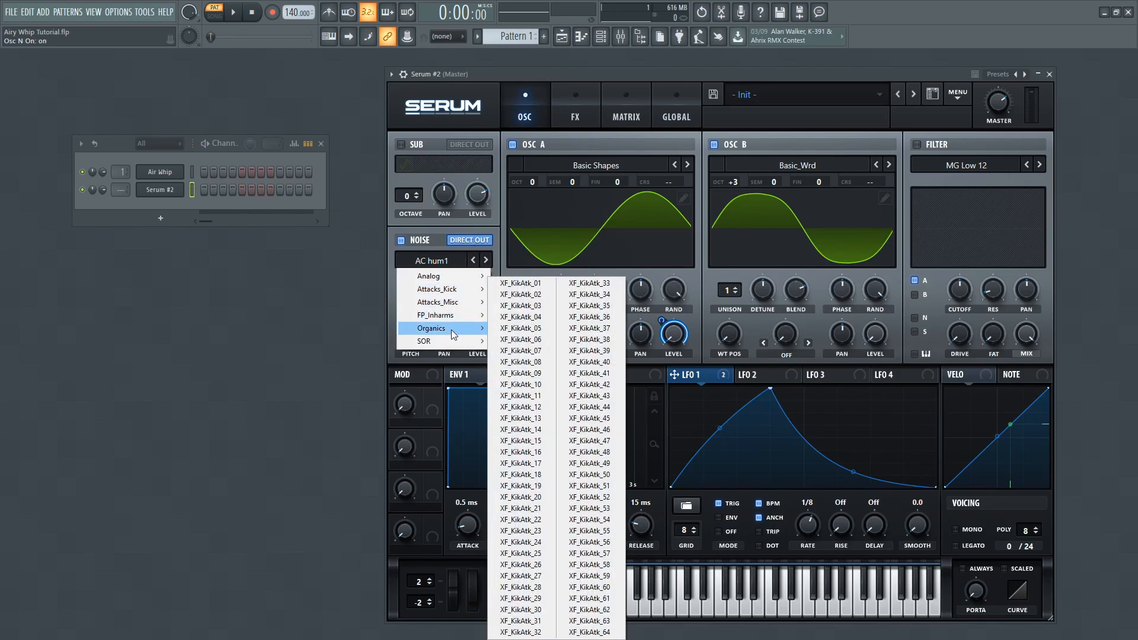
pyautogui.moveTo(453, 329)
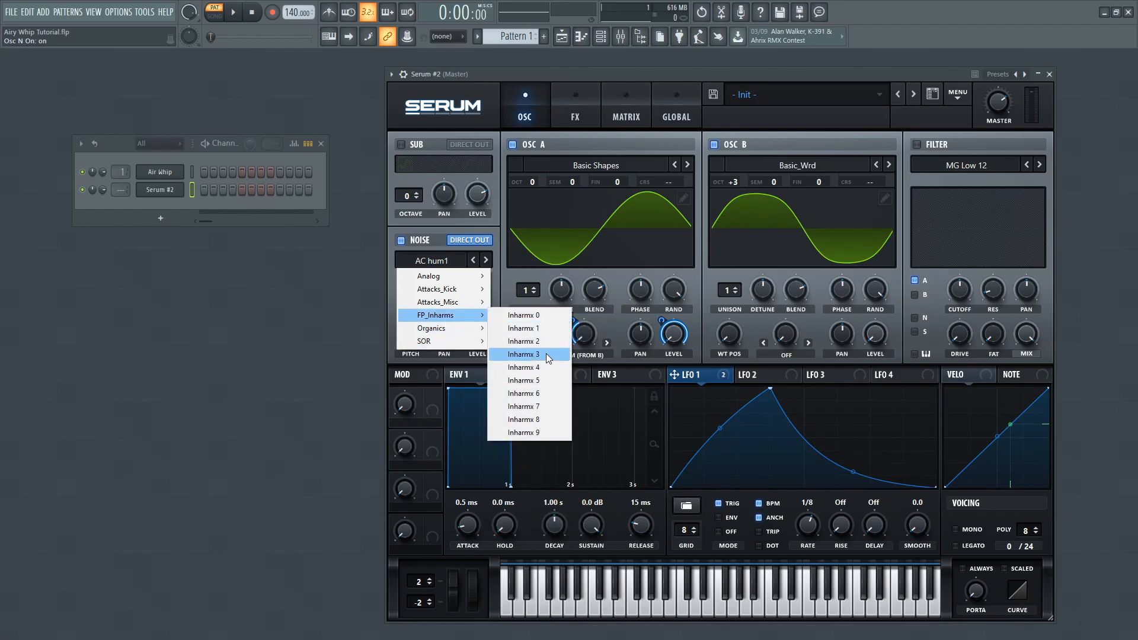
pyautogui.click(543, 394)
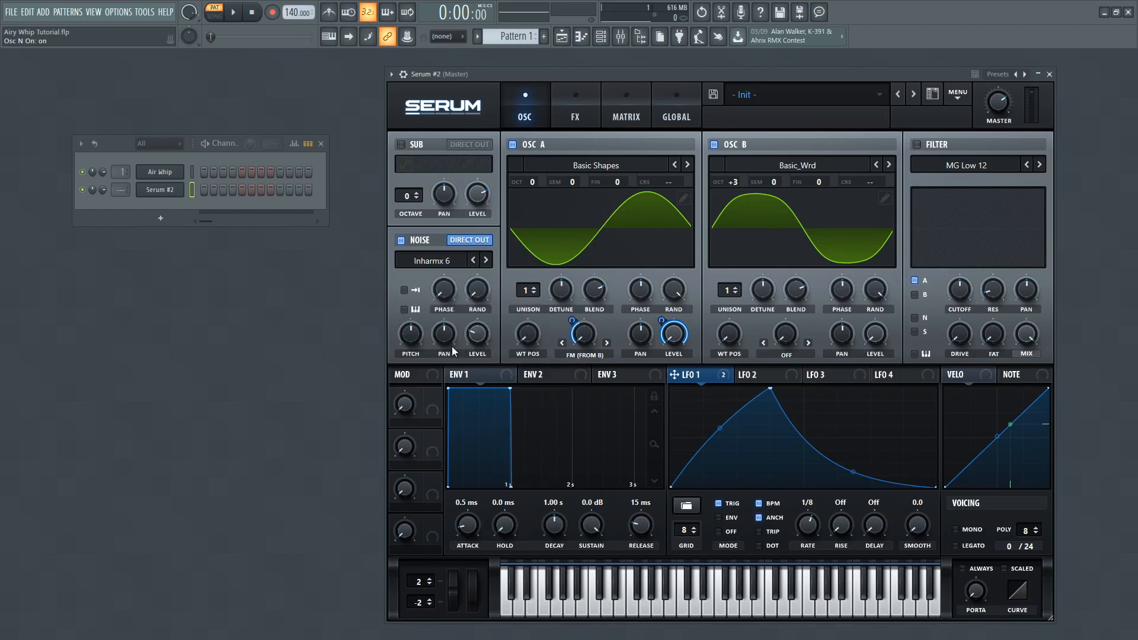
# Turn the noise level down and modulate it with LFO 1 at an amount of about 20.
pyautogui.moveTo(472, 338); pyautogui.dragTo(468, 392)
pyautogui.moveTo(674, 375); pyautogui.dragTo(447, 359)
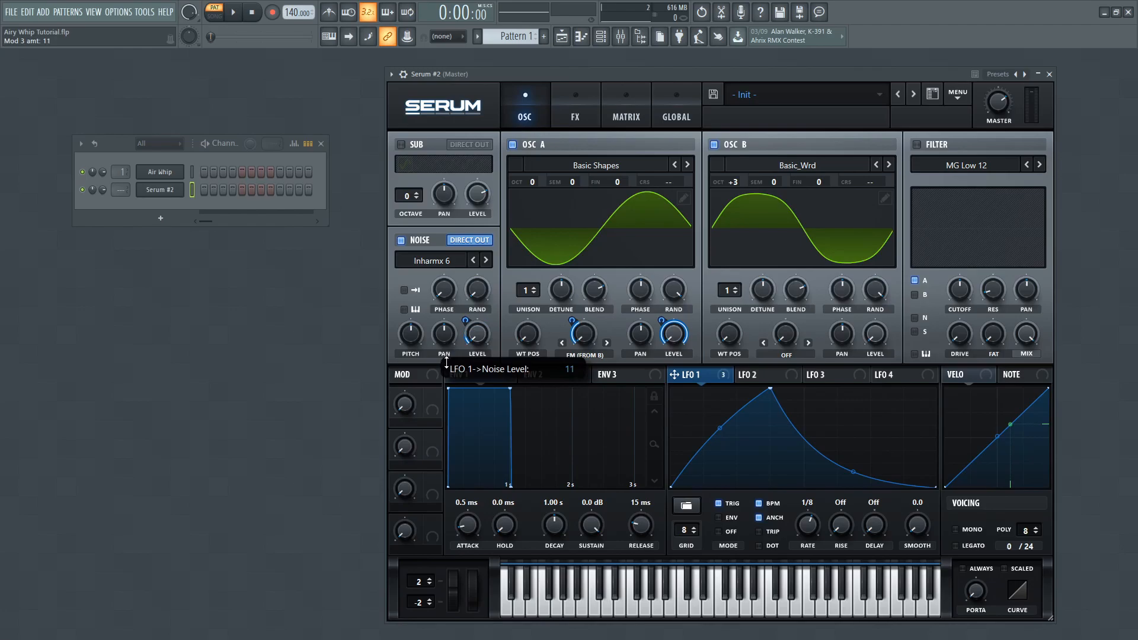
pyautogui.click(192, 172)
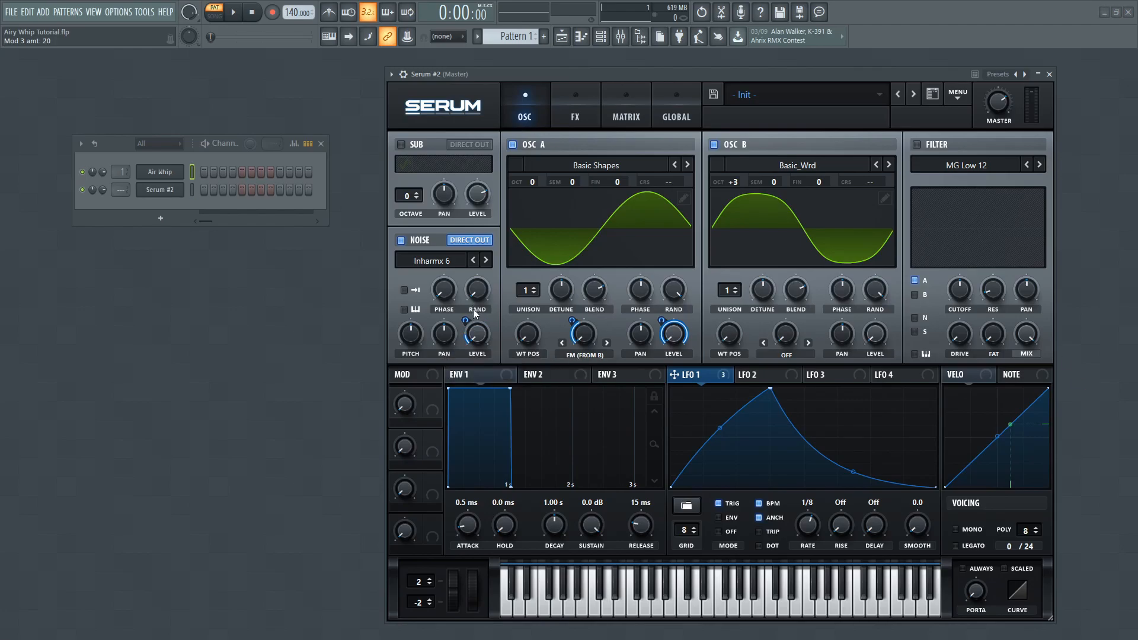
pyautogui.moveTo(468, 317); pyautogui.dragTo(472, 316)
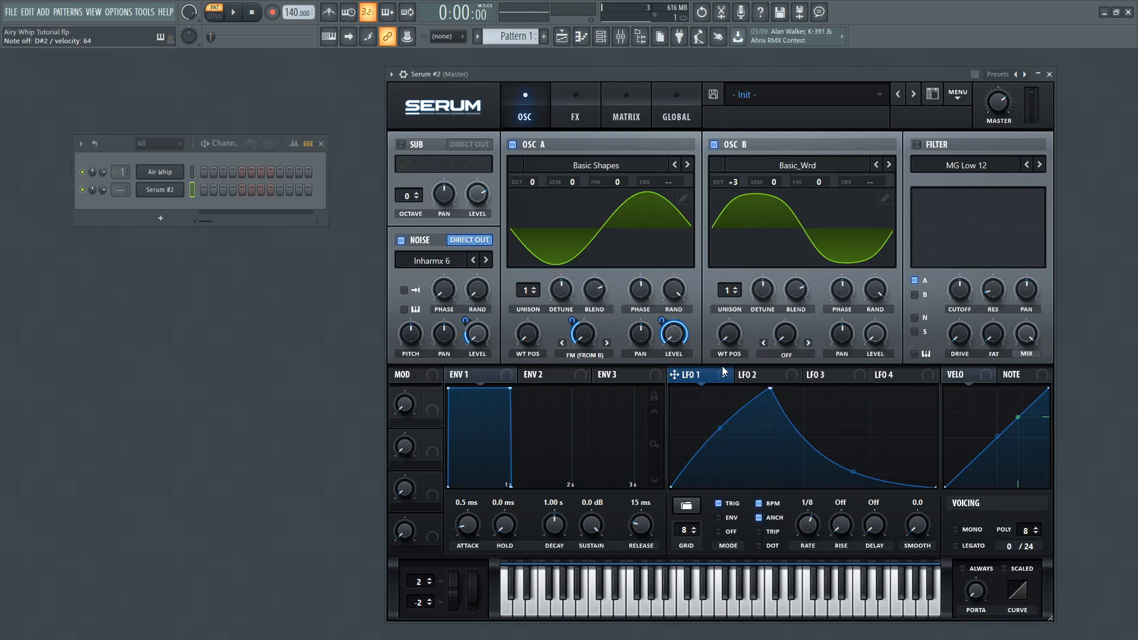
# Enable the EQ effect and move it to the start of the effects chain.
pyautogui.click(571, 111)
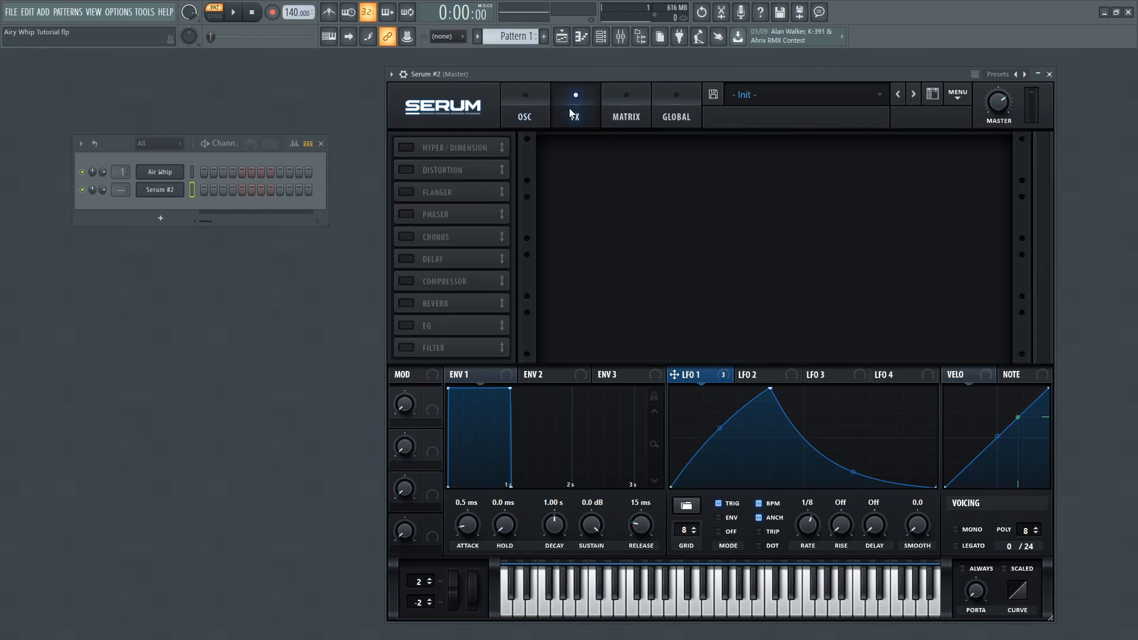
pyautogui.click(406, 325)
pyautogui.moveTo(461, 330); pyautogui.dragTo(445, 144)
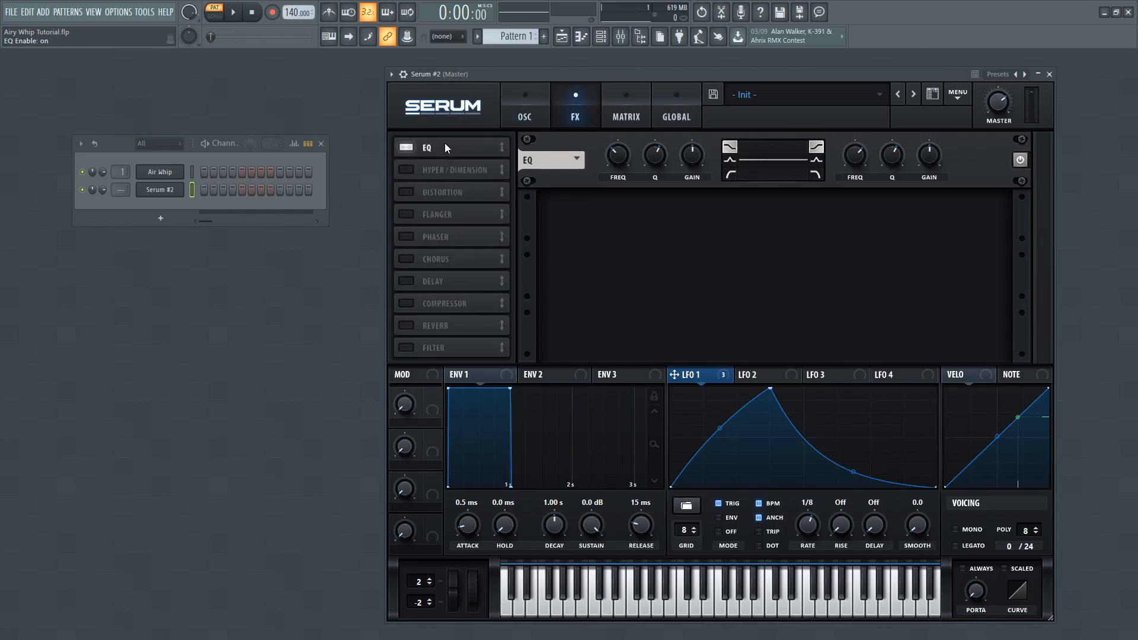
pyautogui.press('Up')
# Configure the EQ's low band as a peak filter at 1200 Hz with 56% Q and -12 dB gain.
pyautogui.doubleClick(617, 155)
pyautogui.write('1200 Hz')
pyautogui.moveTo(652, 157); pyautogui.dragTo(653, 158)
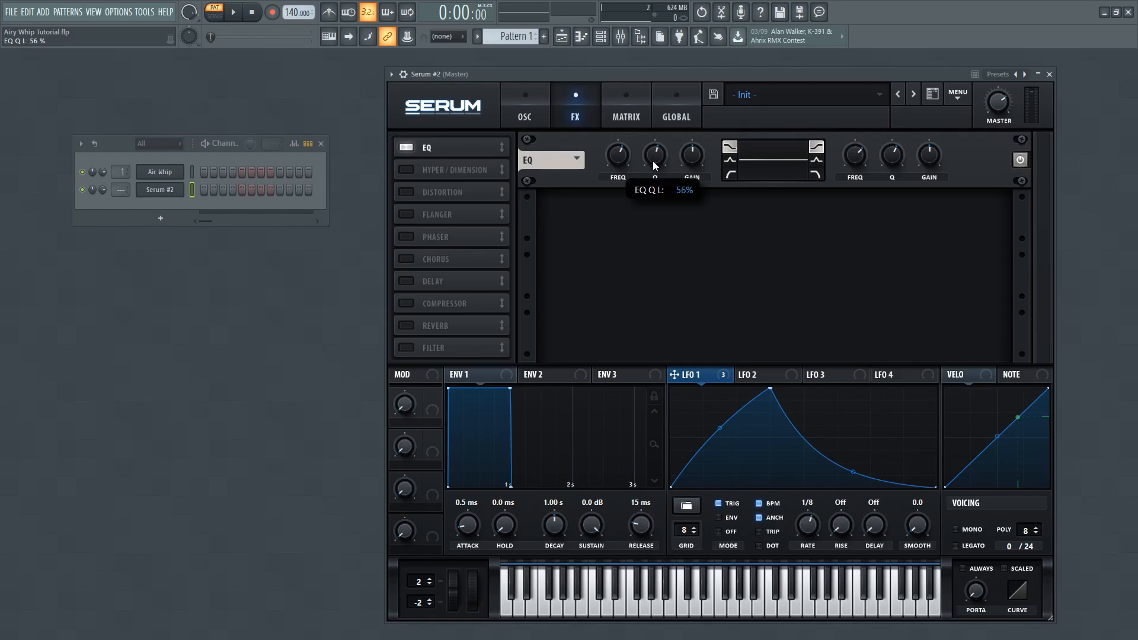
pyautogui.doubleClick(690, 158)
pyautogui.write('-12')
pyautogui.press('Return')
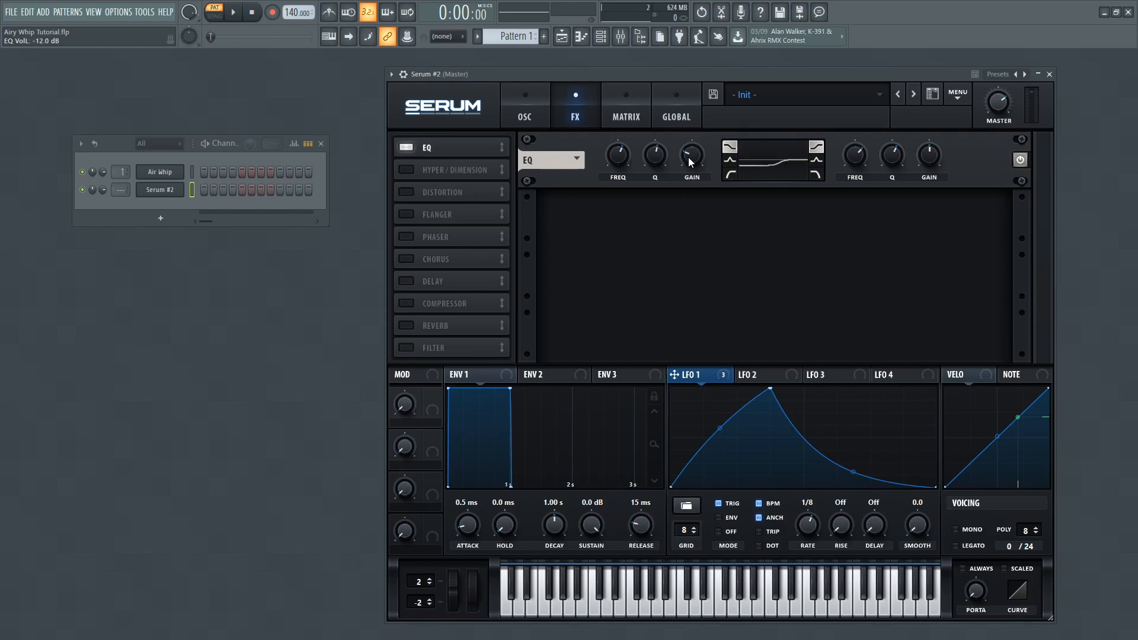
pyautogui.click(731, 159)
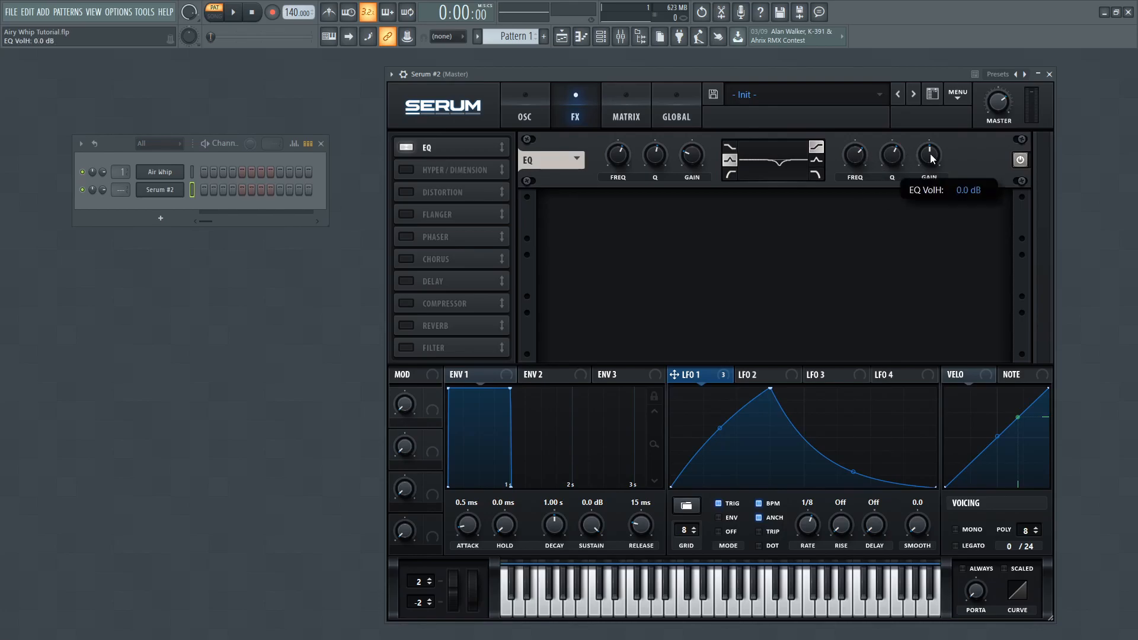
# Raise the EQ's high shelf gain to the maximum and set its frequency to 10000 Hz.
pyautogui.moveTo(932, 154); pyautogui.dragTo(923, 51)
pyautogui.click(192, 172)
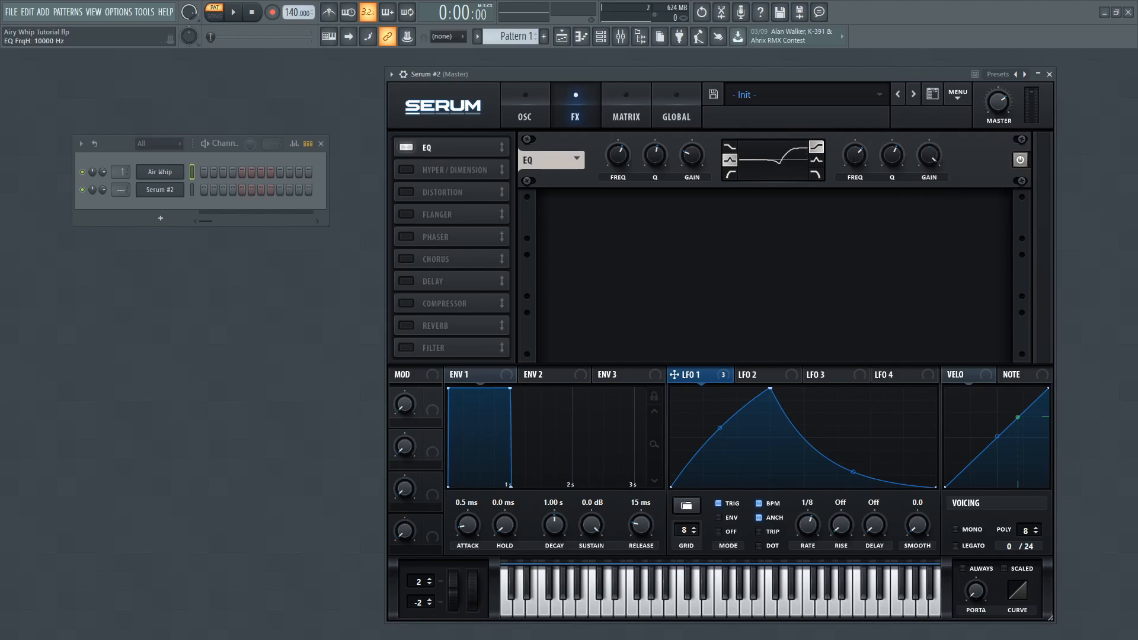
pyautogui.doubleClick(861, 158)
pyautogui.write('10000')
pyautogui.press('Return')
# Examine the global preference for typable control values and review the patch's oscillator, matrix and effects settings.
pyautogui.click(675, 117)
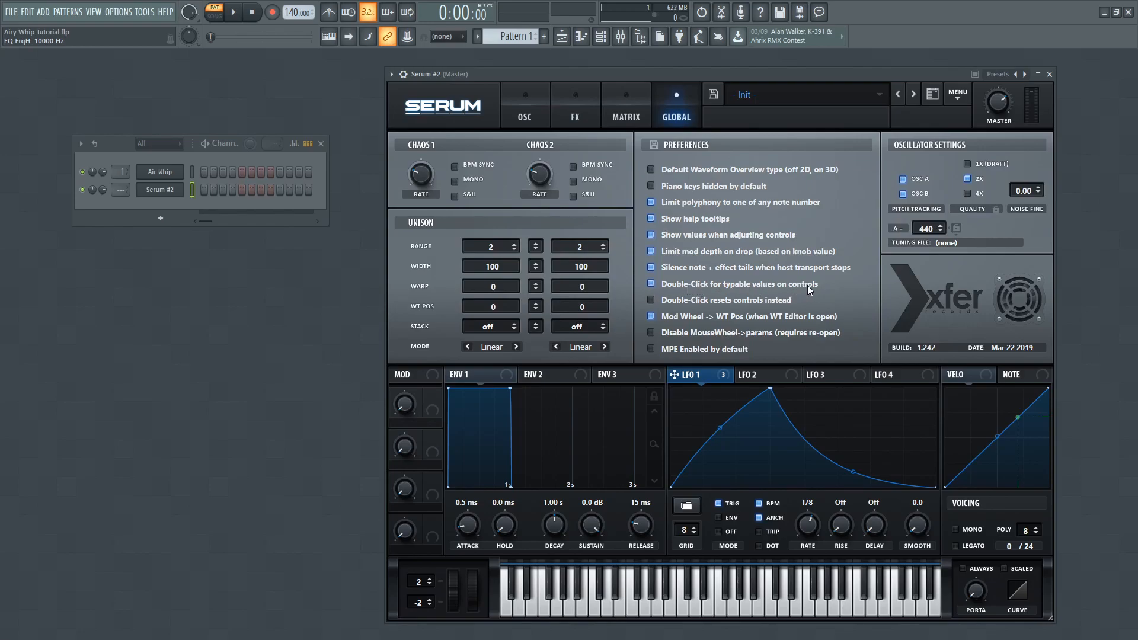
pyautogui.click(522, 108)
pyautogui.click(585, 111)
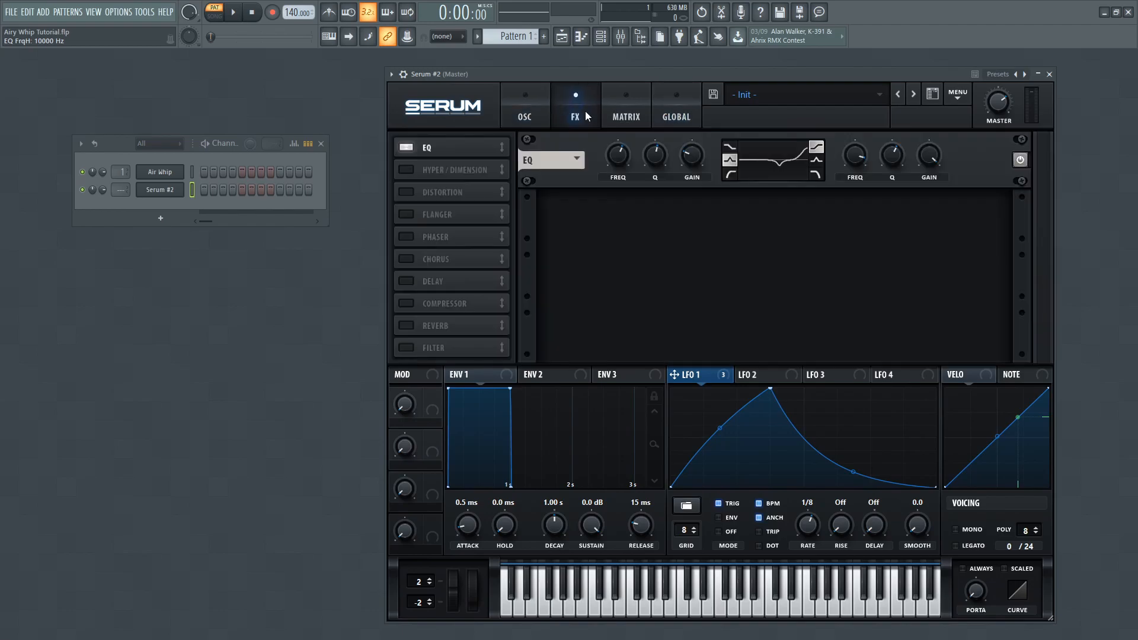
pyautogui.click(614, 106)
pyautogui.click(536, 105)
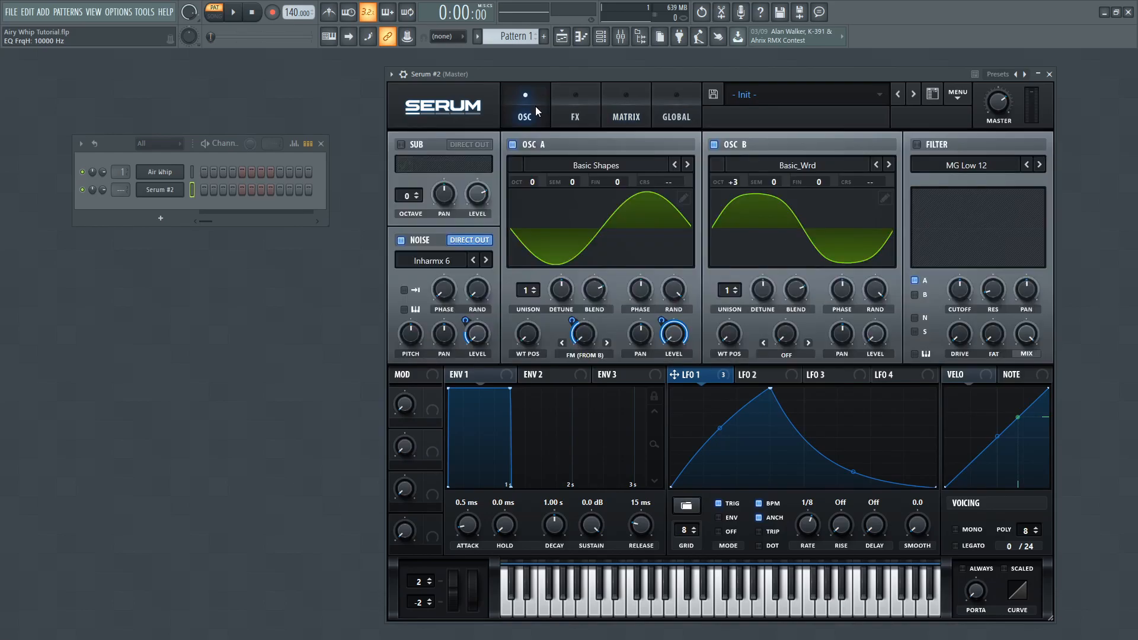
pyautogui.click(619, 111)
pyautogui.click(540, 108)
pyautogui.click(590, 110)
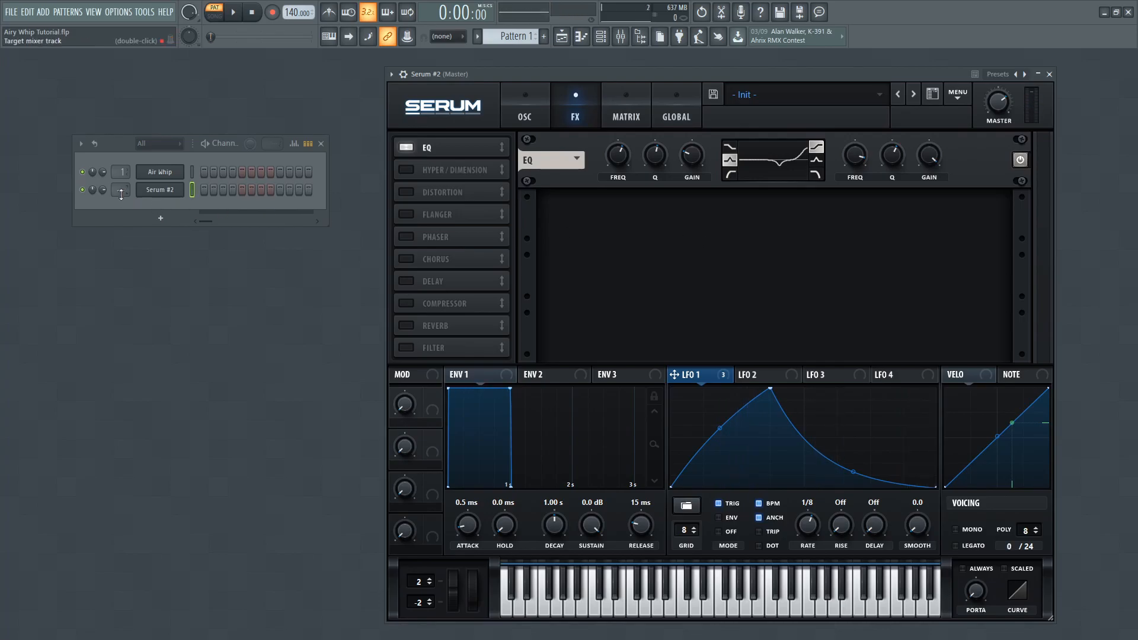
# Route the Serum #2 channel to mixer insert 1 and open the insert's first Fruity parametric EQ 2.
pyautogui.moveTo(120, 189); pyautogui.dragTo(120, 188)
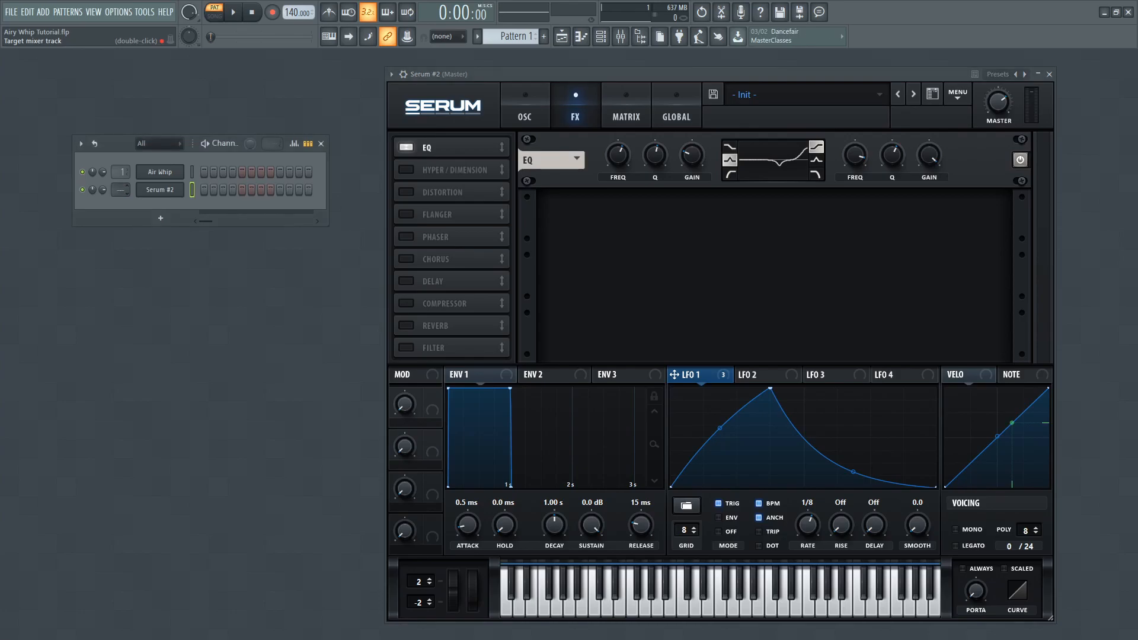
pyautogui.doubleClick(119, 190)
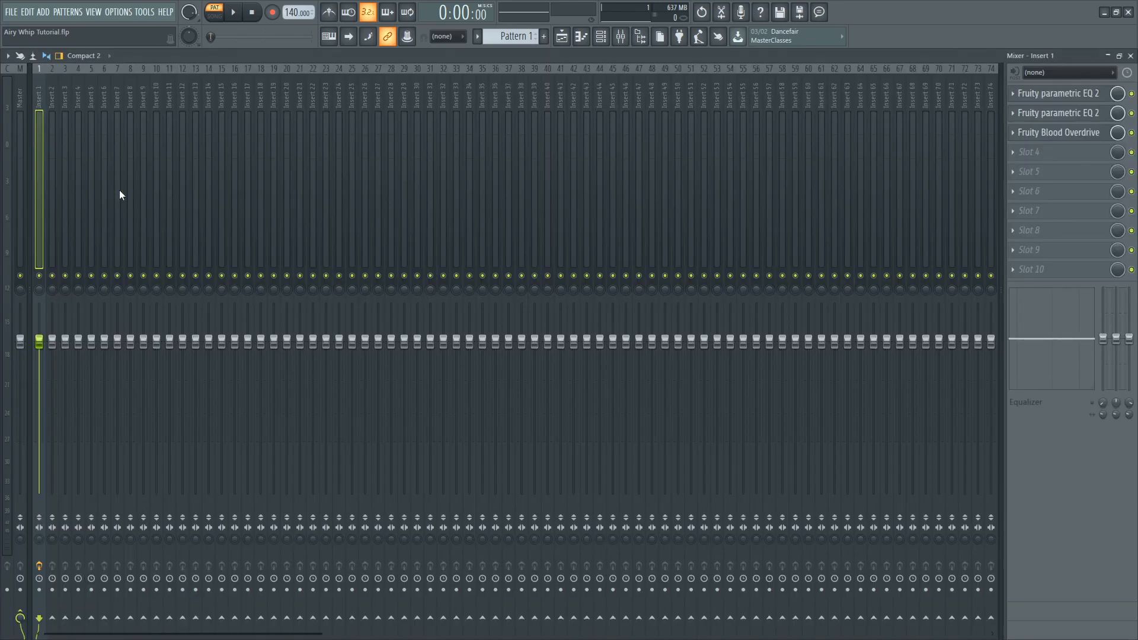
pyautogui.click(1067, 95)
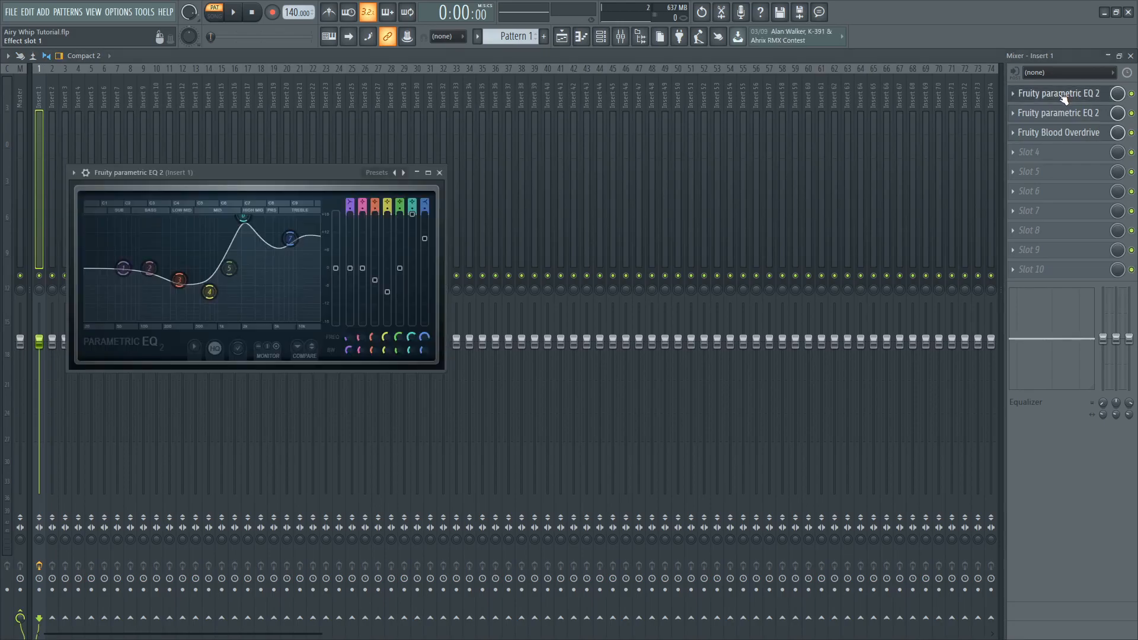
pyautogui.moveTo(233, 168); pyautogui.dragTo(250, 101)
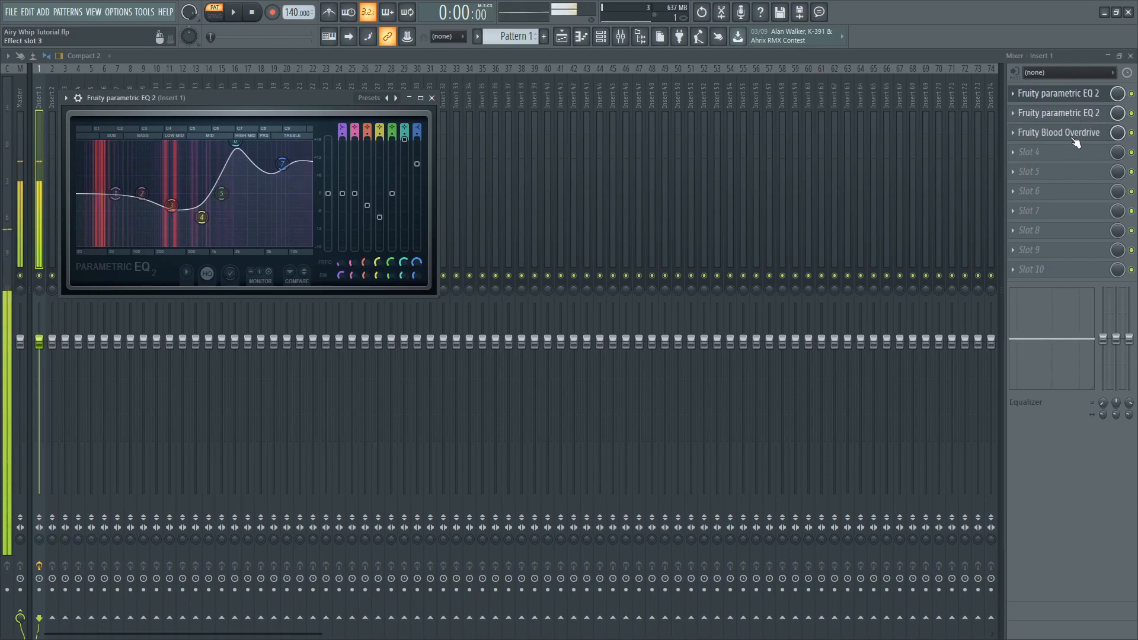
pyautogui.moveTo(291, 98); pyautogui.dragTo(336, 123)
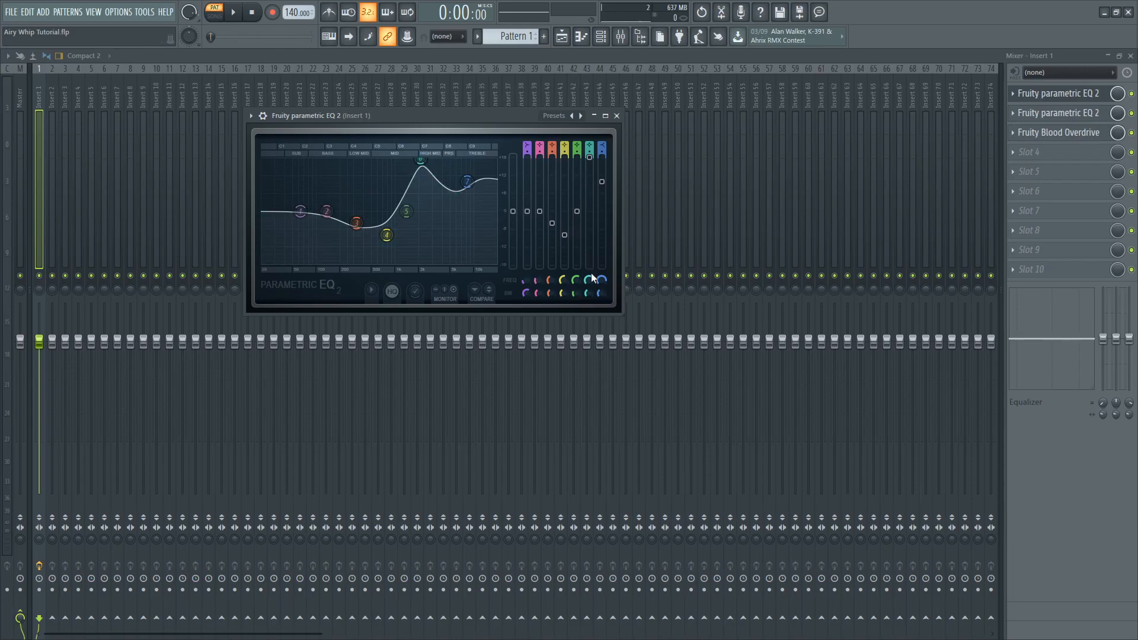
# Examine the gain, frequency and width of bands 6 and 7 in the first parametric EQ, and close it.
pyautogui.moveTo(590, 293); pyautogui.dragTo(587, 283)
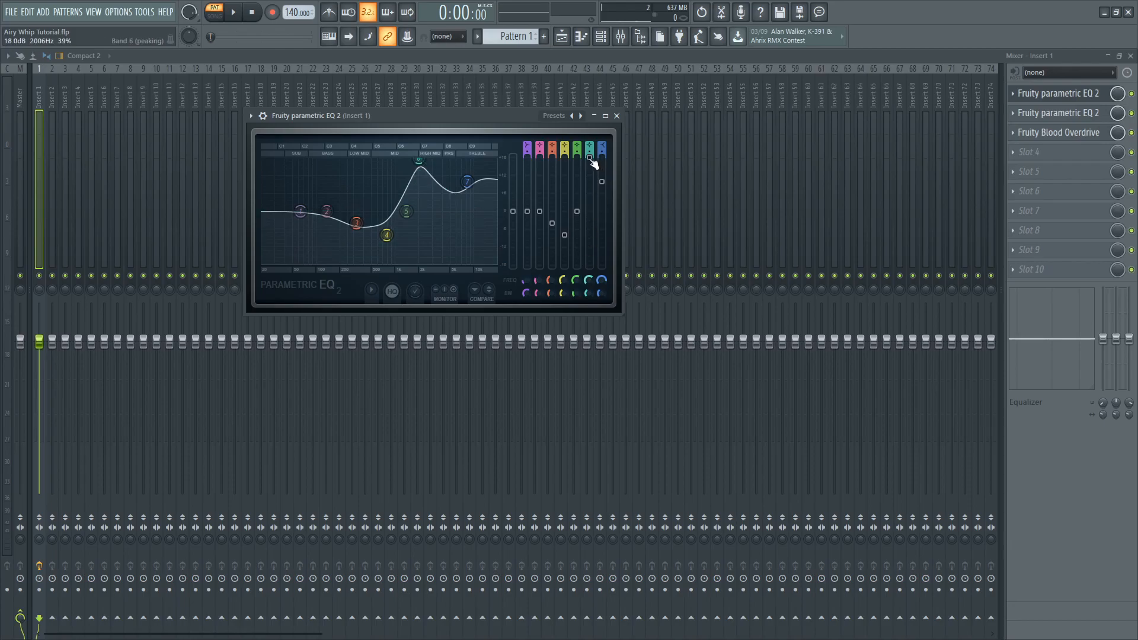
pyautogui.moveTo(591, 158); pyautogui.dragTo(590, 157)
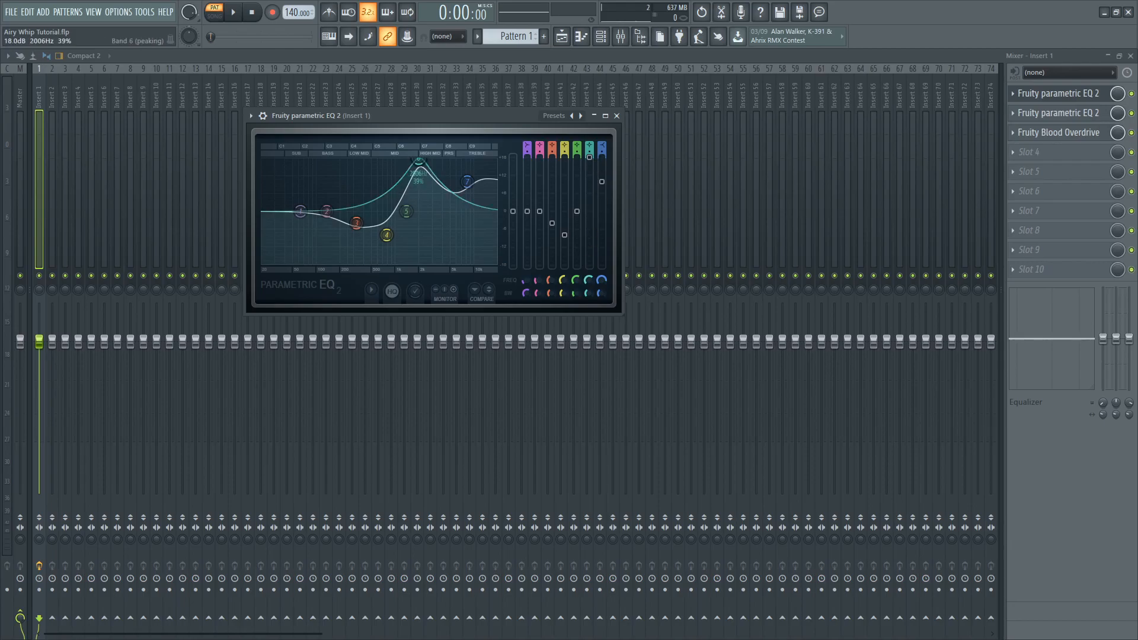
pyautogui.moveTo(590, 157); pyautogui.dragTo(590, 158)
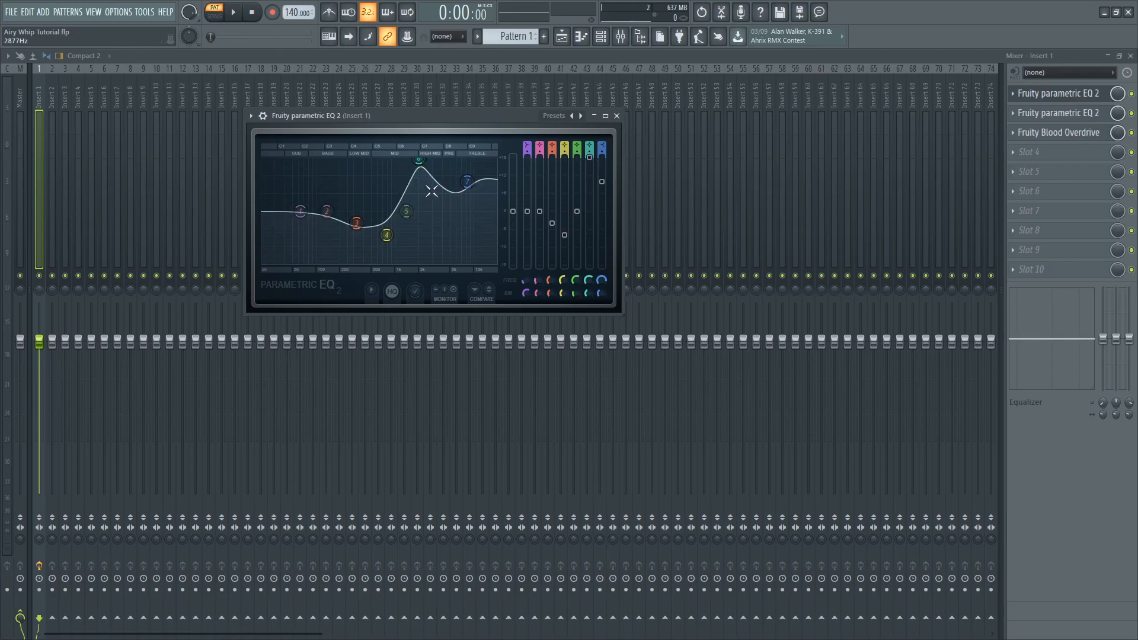
pyautogui.click(603, 183)
pyautogui.click(616, 116)
# Open insert 1's second parametric EQ and examine its band 5 and 6 boosts and band 7 low-pass.
pyautogui.click(1072, 115)
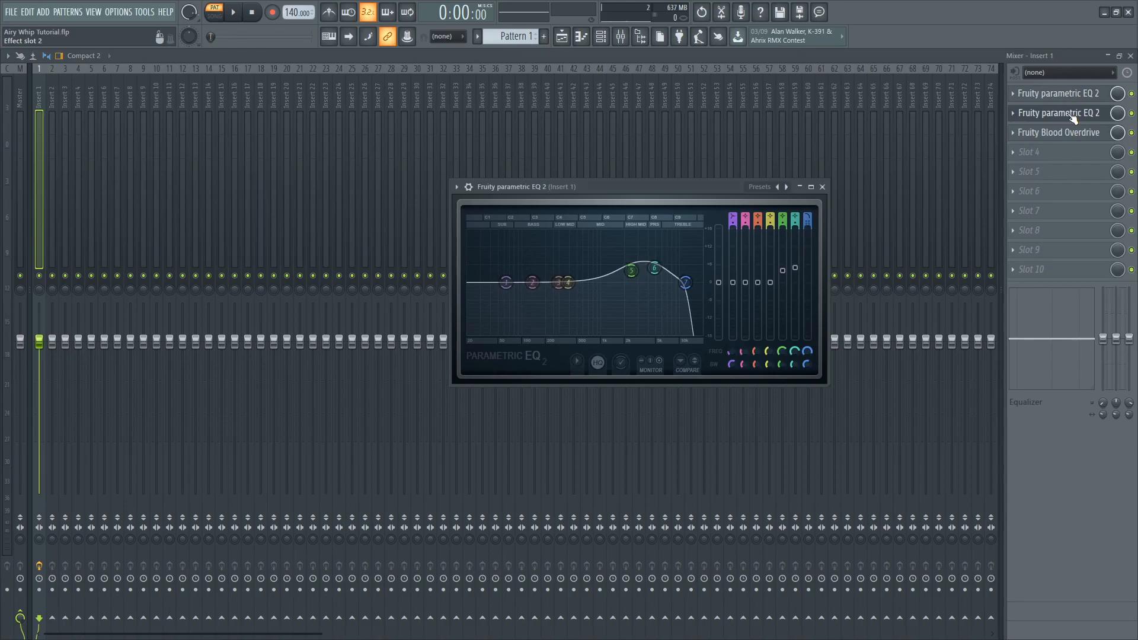
pyautogui.moveTo(662, 188); pyautogui.dragTo(446, 113)
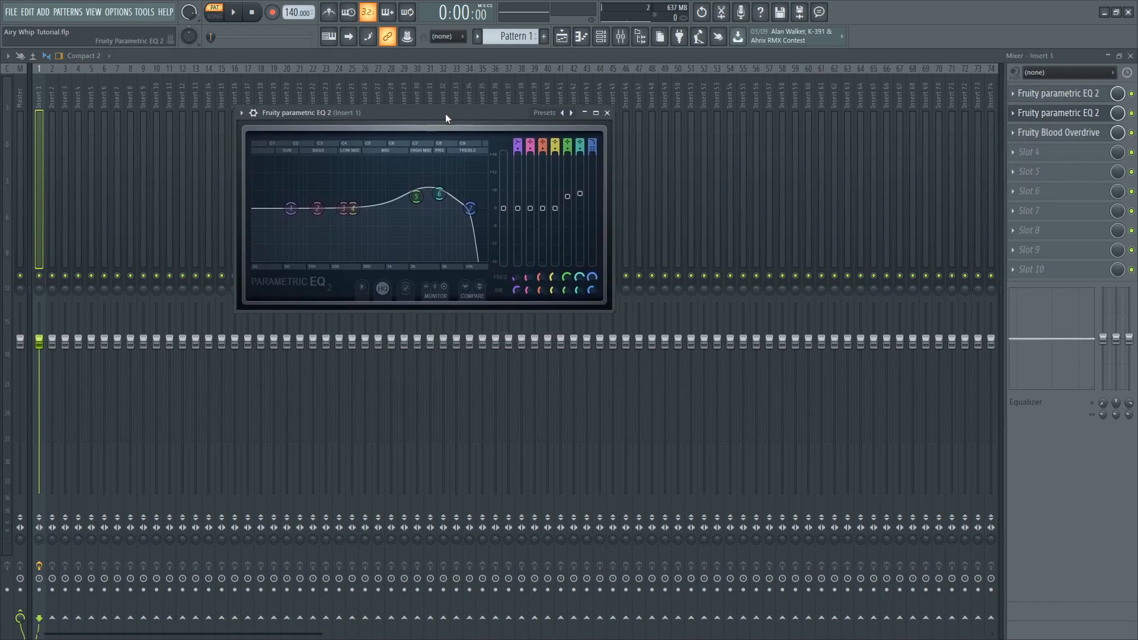
pyautogui.click(568, 197)
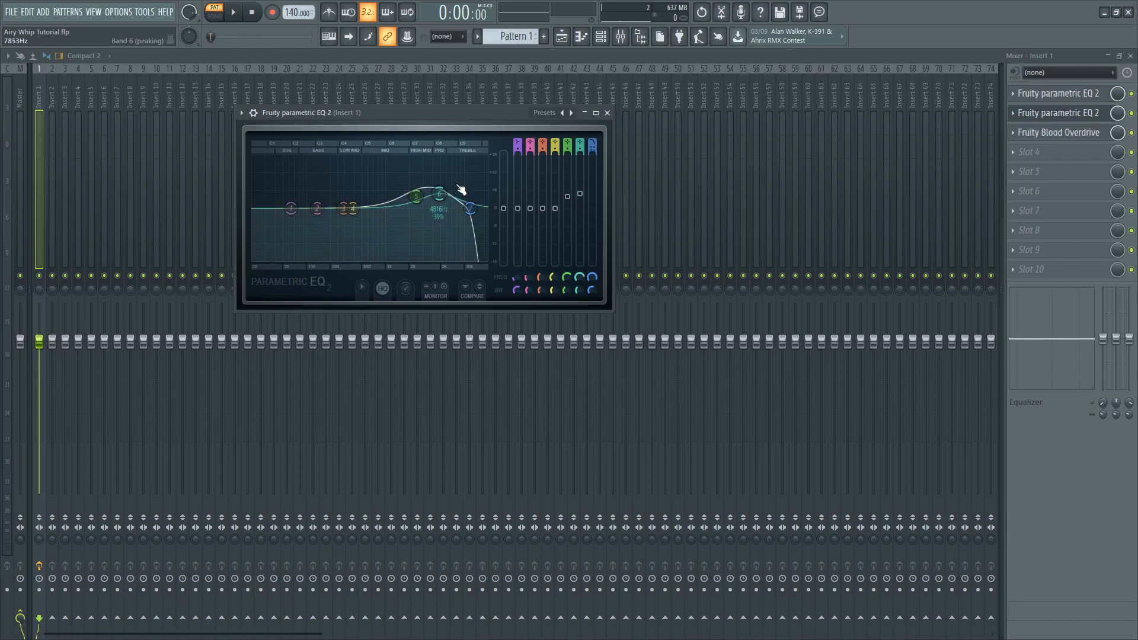
pyautogui.hotkey('ctrl', 's')
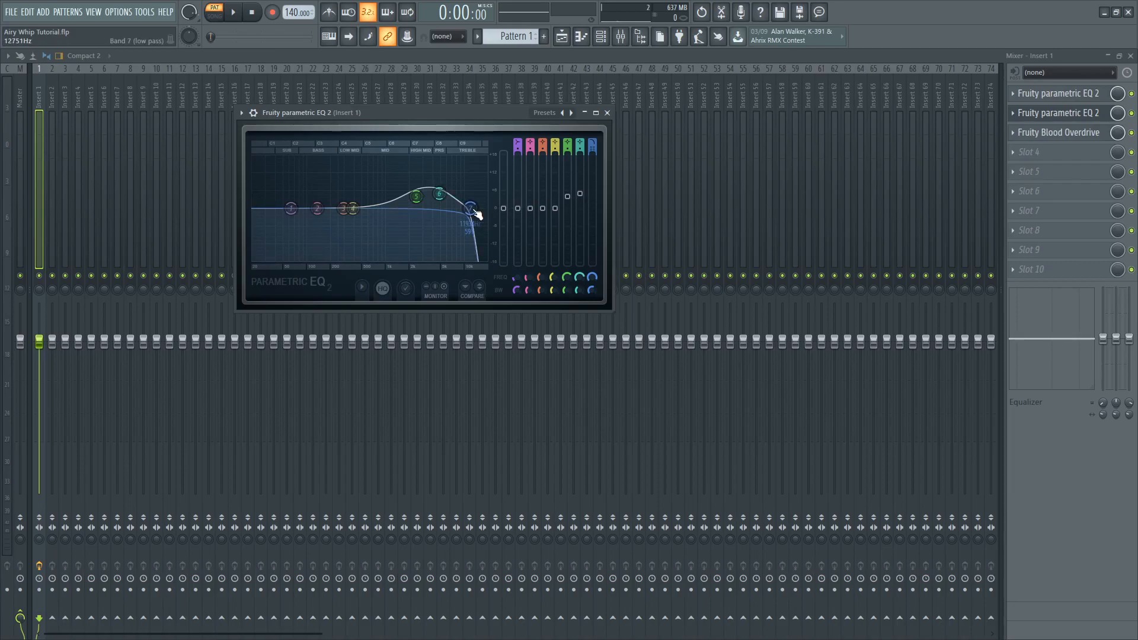
pyautogui.moveTo(473, 211); pyautogui.dragTo(475, 209)
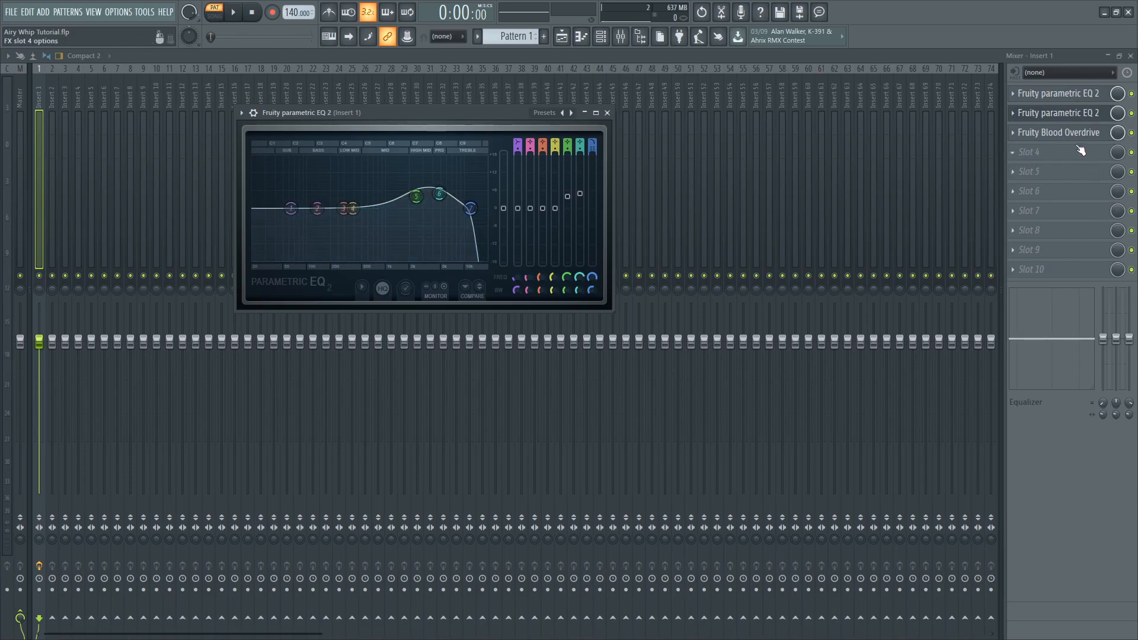
# Open Fruity Blood Overdrive on insert 1 and examine its color, preamp and post gain settings.
pyautogui.click(1061, 132)
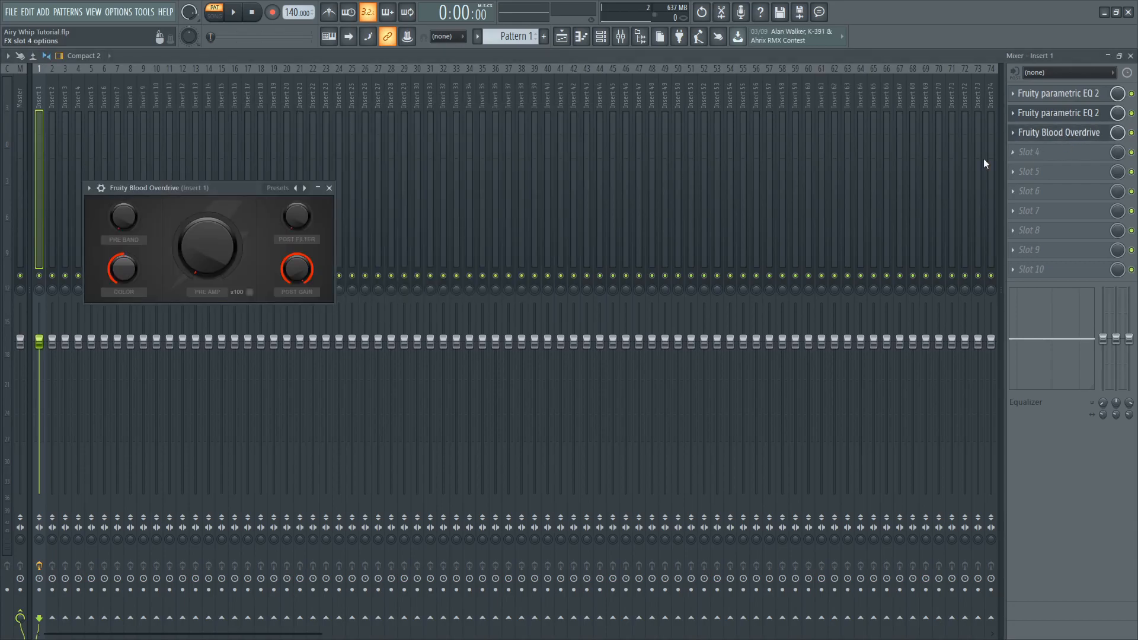
pyautogui.moveTo(222, 197); pyautogui.dragTo(277, 126)
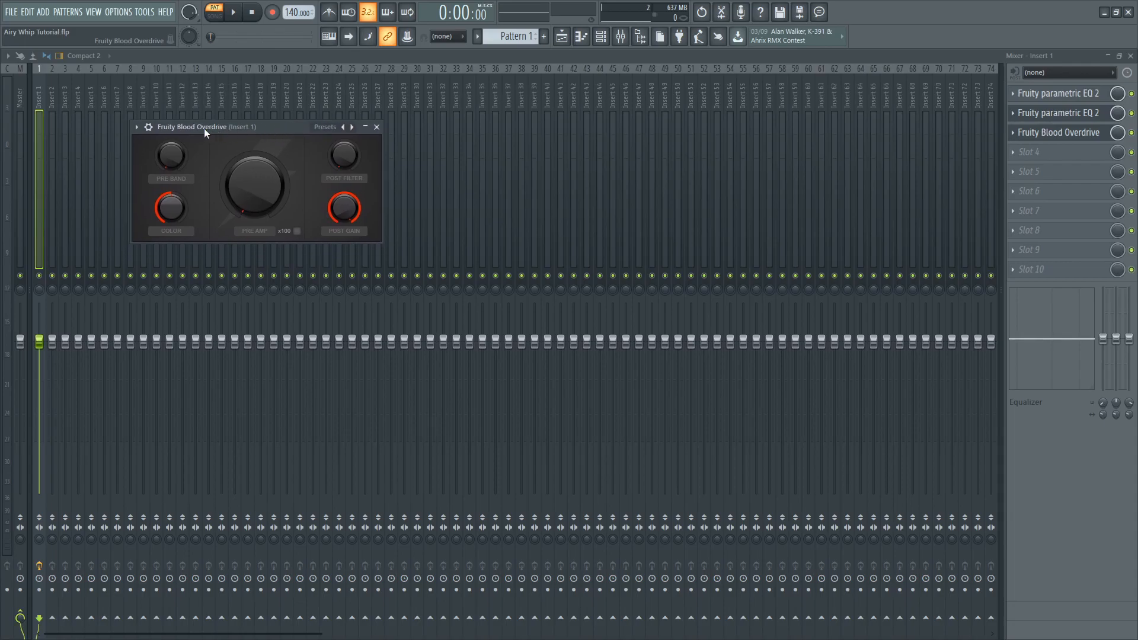
pyautogui.moveTo(239, 126); pyautogui.dragTo(301, 136)
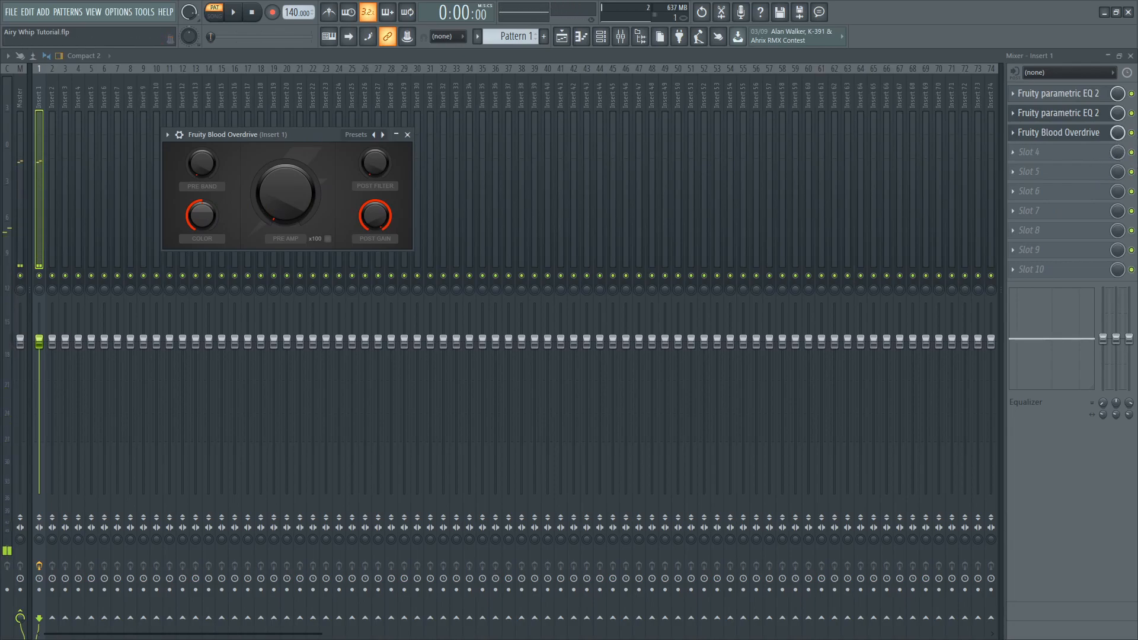
pyautogui.click(1132, 134)
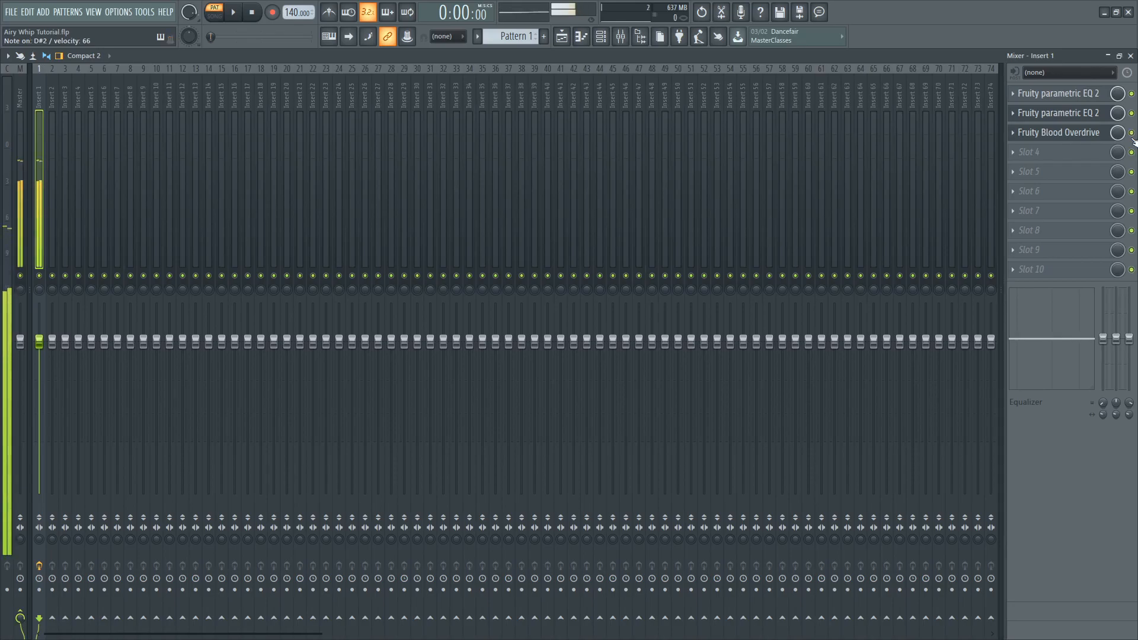
# Show the channel list and recheck the curve of insert 1's second parametric EQ.
pyautogui.click(602, 38)
pyautogui.click(623, 41)
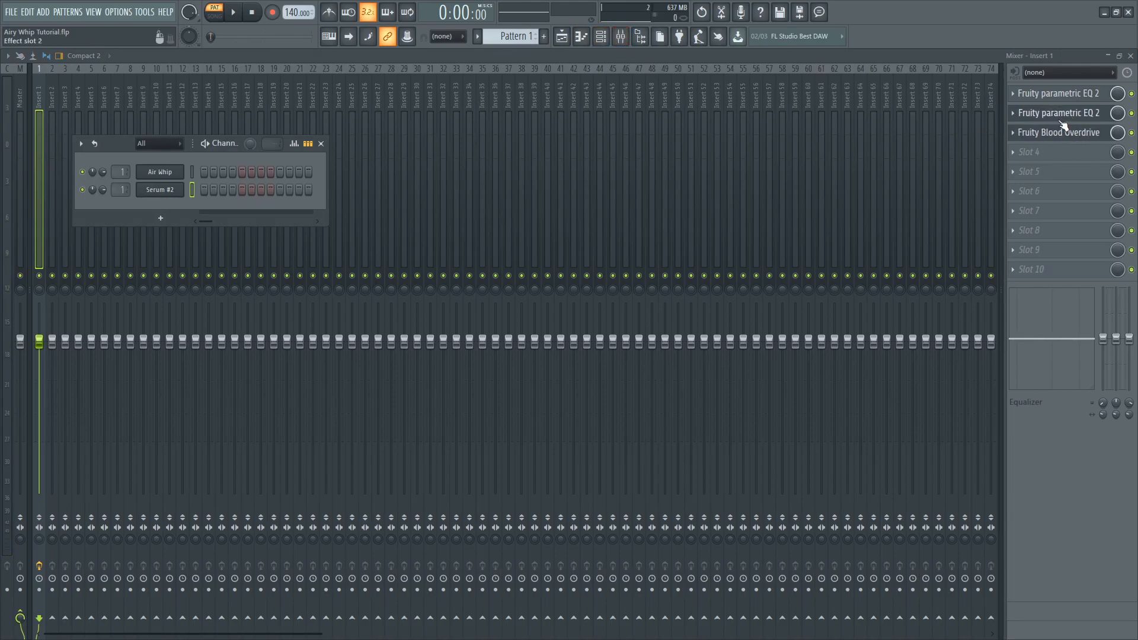
pyautogui.click(1077, 113)
pyautogui.click(1039, 113)
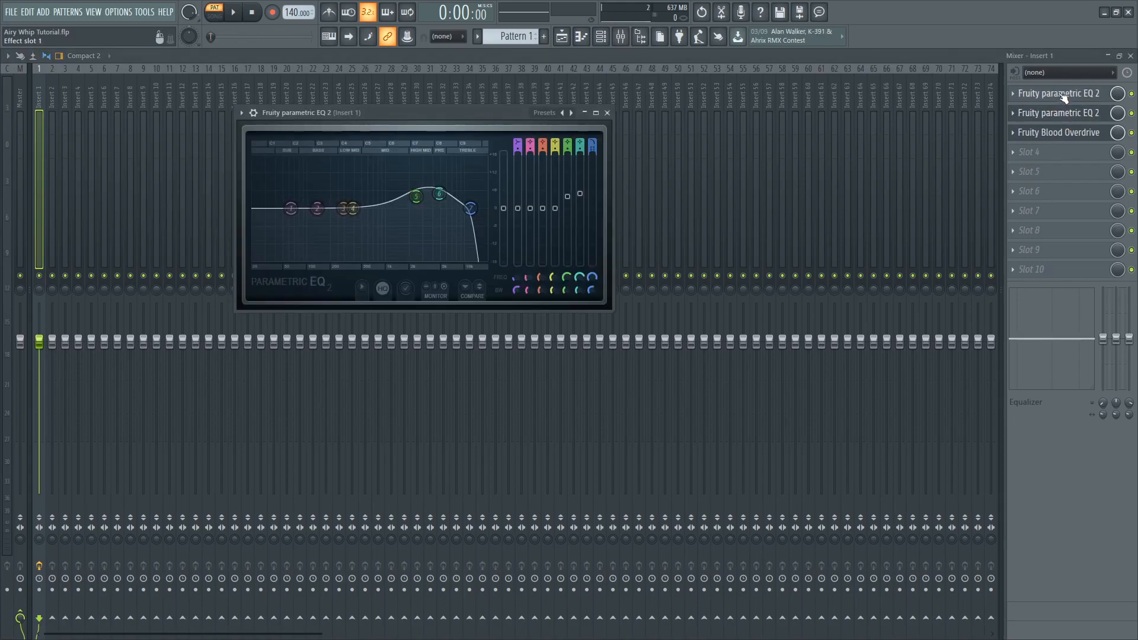
pyautogui.click(1037, 114)
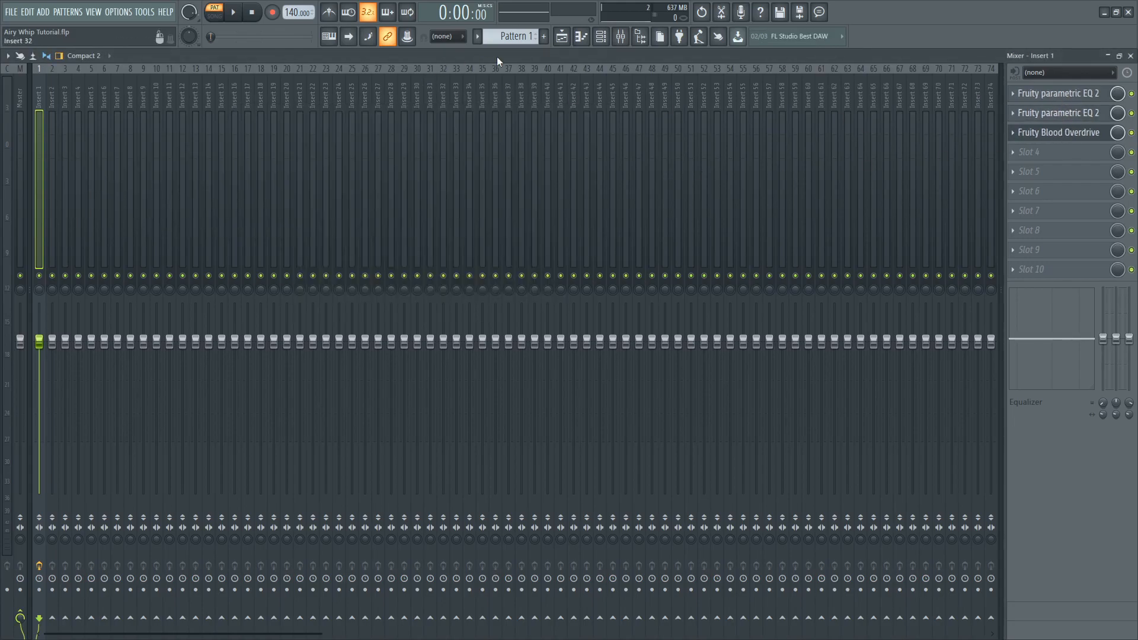
# Reshape Serum #2's LFO 2 into a straight rising ramp by moving its peak to the end of the cycle.
pyautogui.click(603, 37)
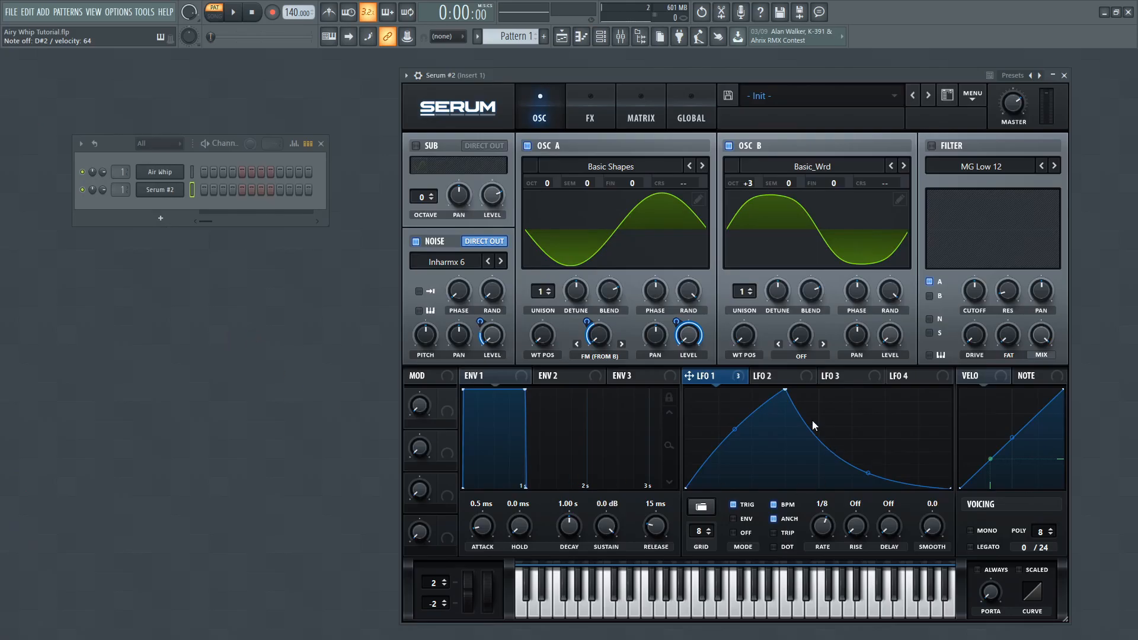
pyautogui.click(771, 377)
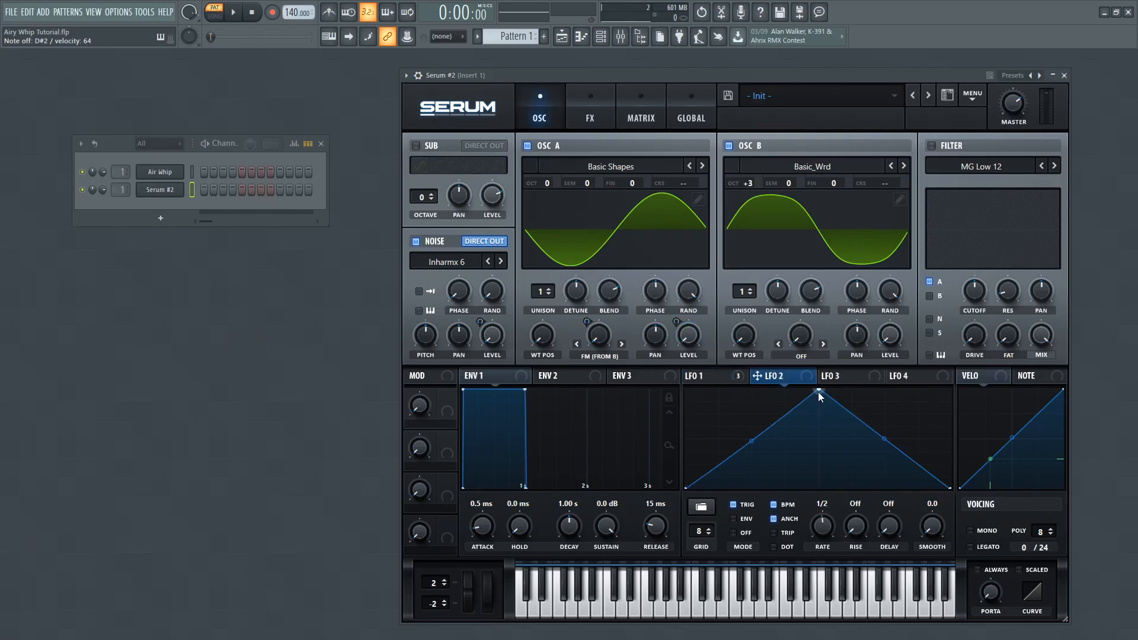
pyautogui.moveTo(818, 392); pyautogui.dragTo(949, 390)
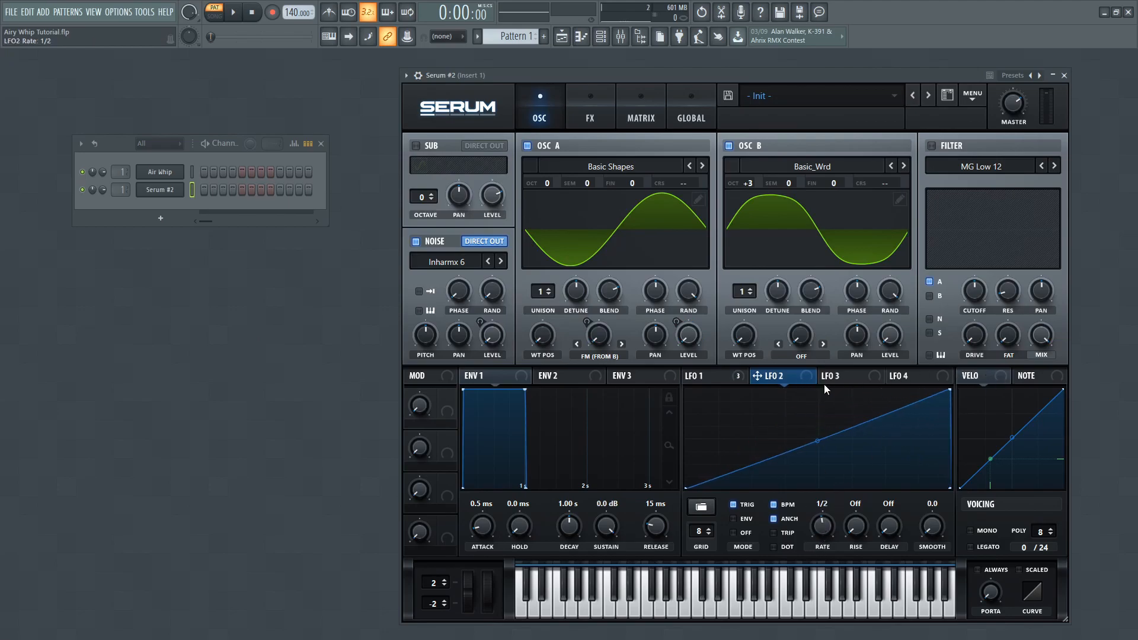
# Assign LFO 2 to oscillator B's semitone control and reduce the modulation depth to a small amount.
pyautogui.moveTo(796, 375); pyautogui.dragTo(797, 197)
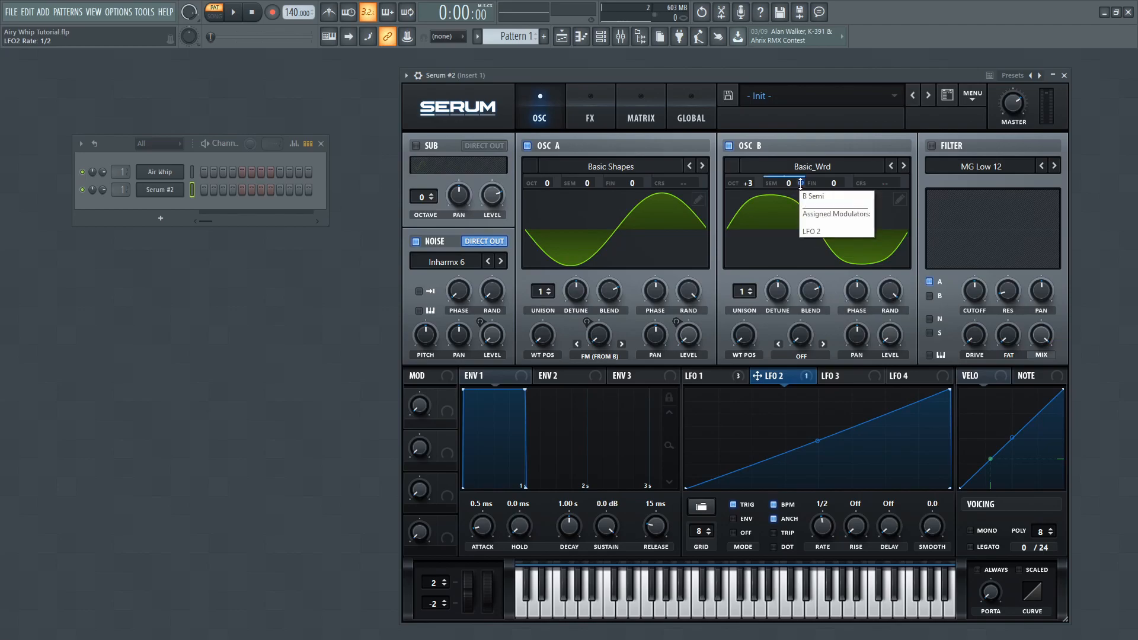
pyautogui.moveTo(800, 183); pyautogui.dragTo(800, 184)
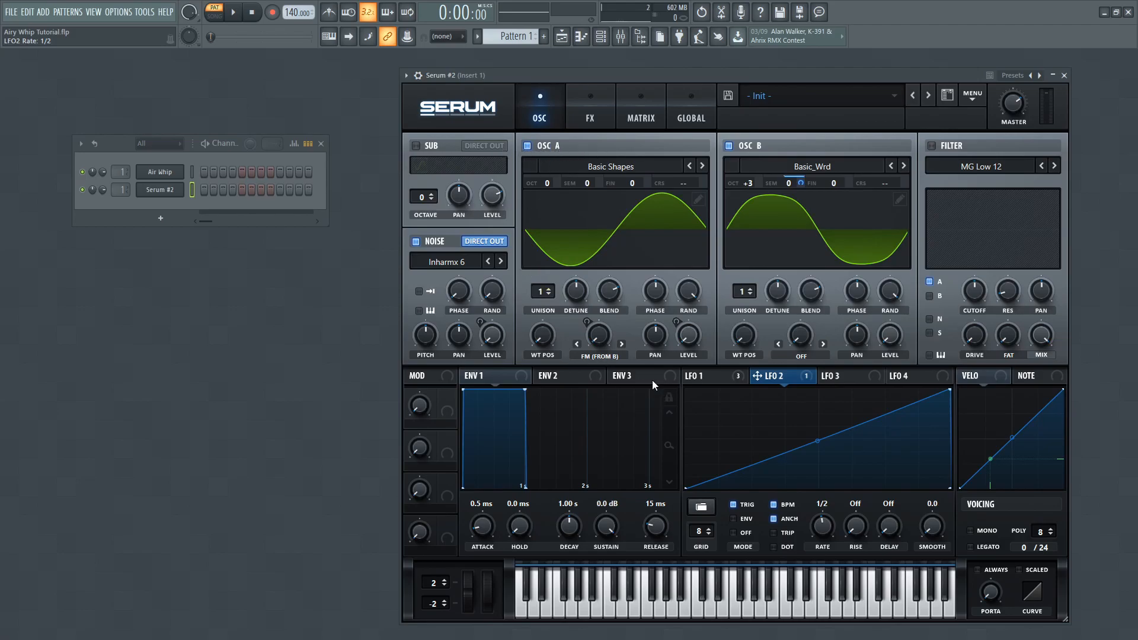
pyautogui.moveTo(803, 185); pyautogui.dragTo(797, 255)
pyautogui.moveTo(801, 184); pyautogui.dragTo(804, 186)
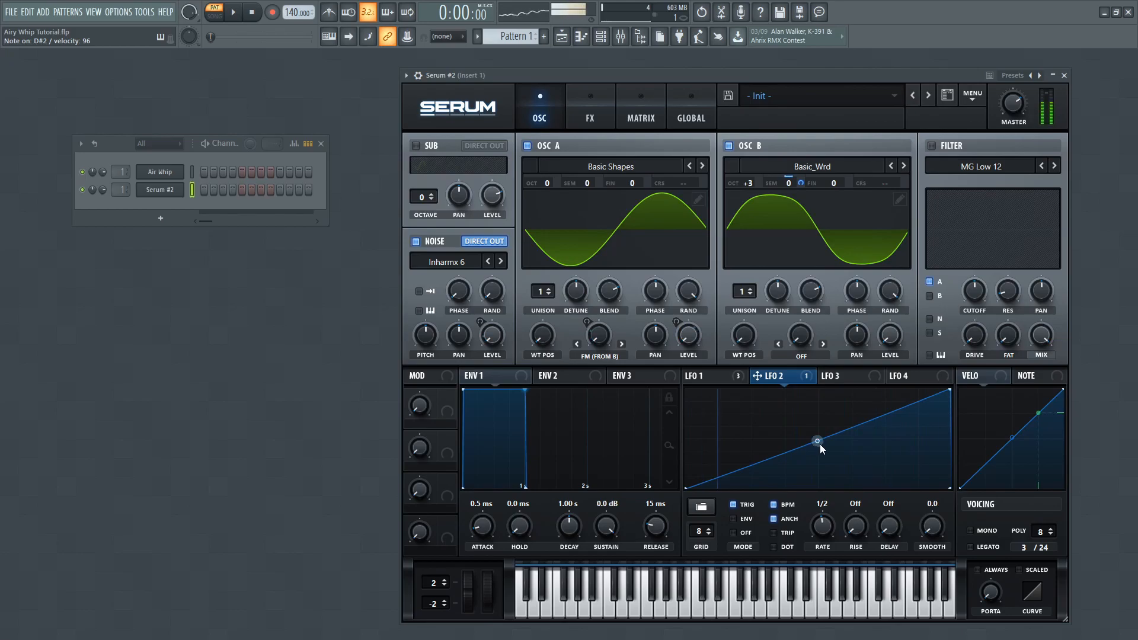
# Bend LFO 2's ramp into a downward-sagging curve and lower its end point slightly.
pyautogui.moveTo(817, 441)
pyautogui.mouseDown()
pyautogui.moveTo(817, 453)
pyautogui.moveTo(808, 448)
pyautogui.mouseUp()
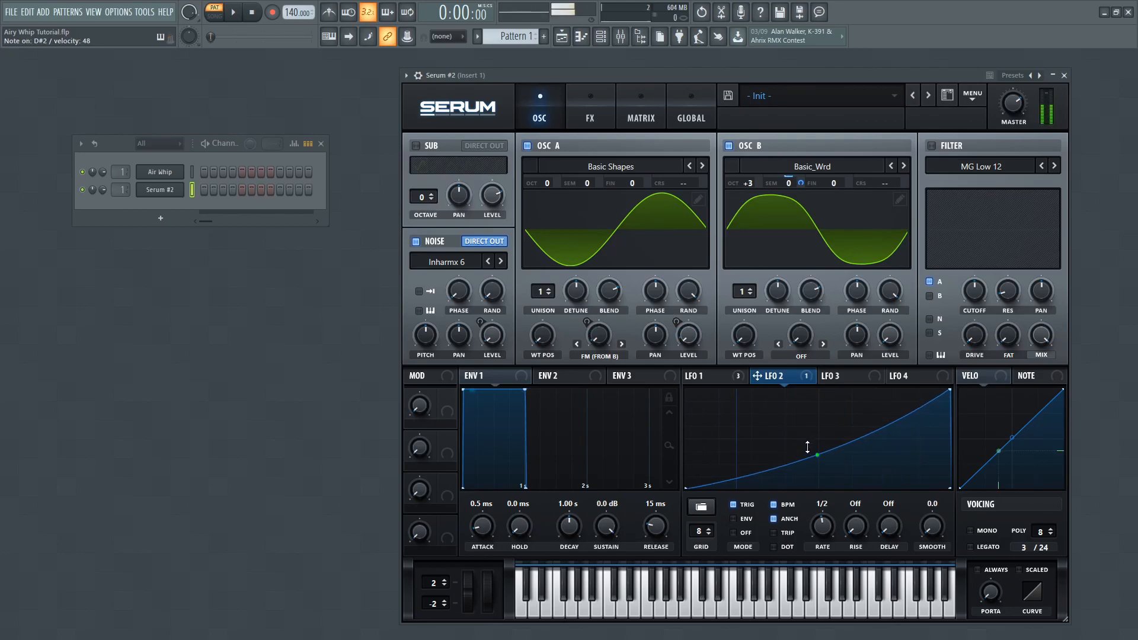
pyautogui.moveTo(950, 390); pyautogui.dragTo(954, 404)
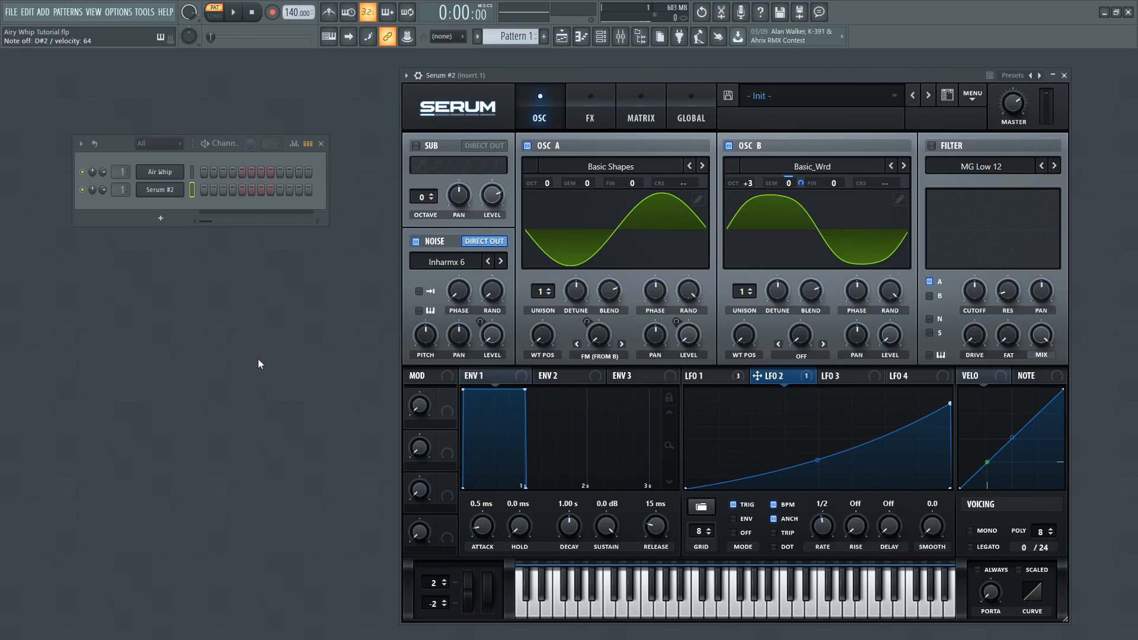
# Reopen Serum #2 beside the mixer and review its effects page and oscillator settings.
pyautogui.press('F9')
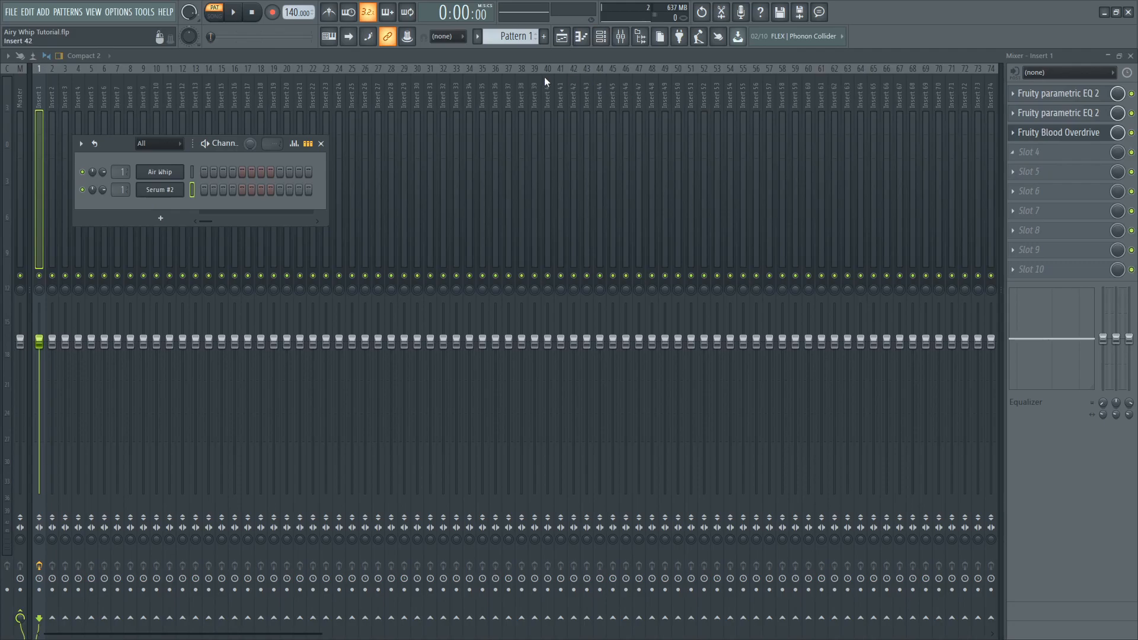
pyautogui.click(162, 190)
pyautogui.click(578, 113)
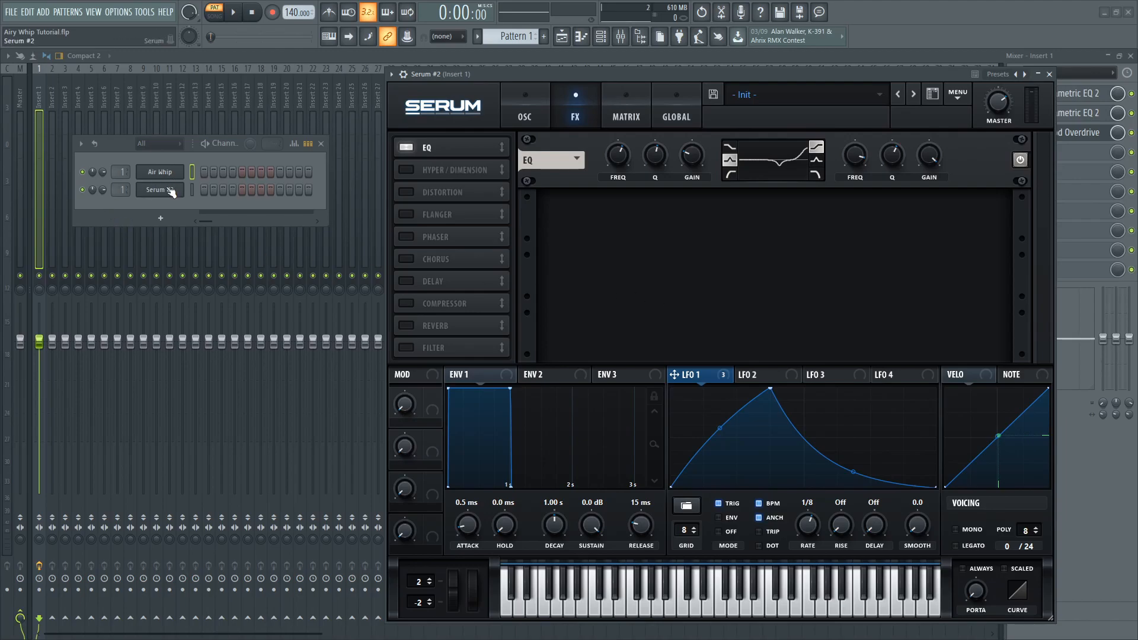
pyautogui.click(530, 105)
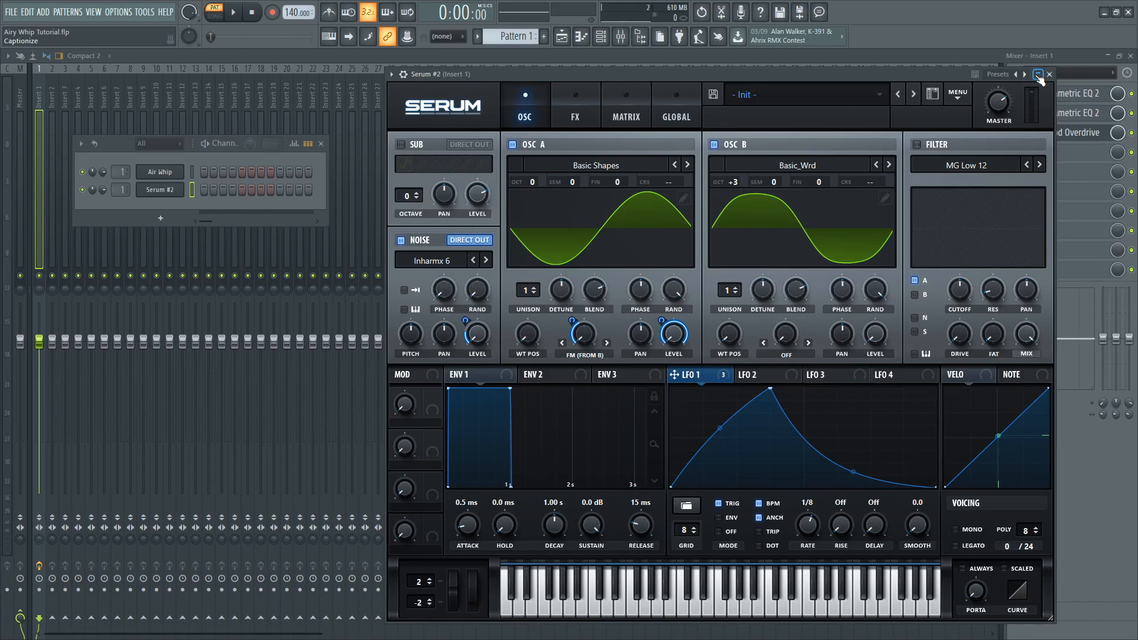
pyautogui.moveTo(931, 76); pyautogui.dragTo(880, 73)
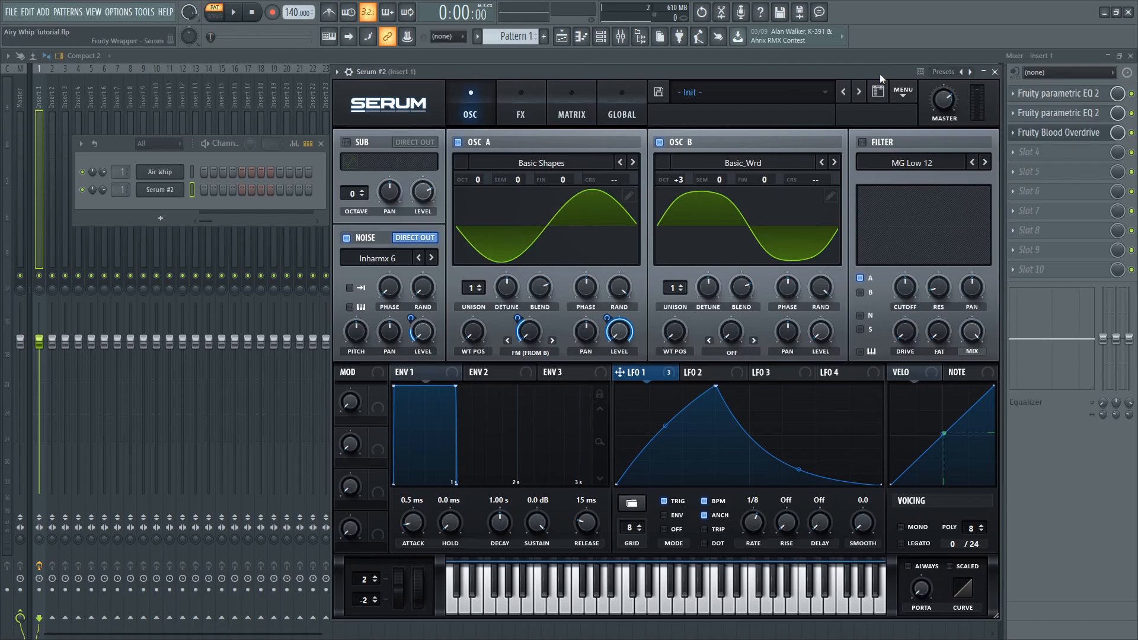